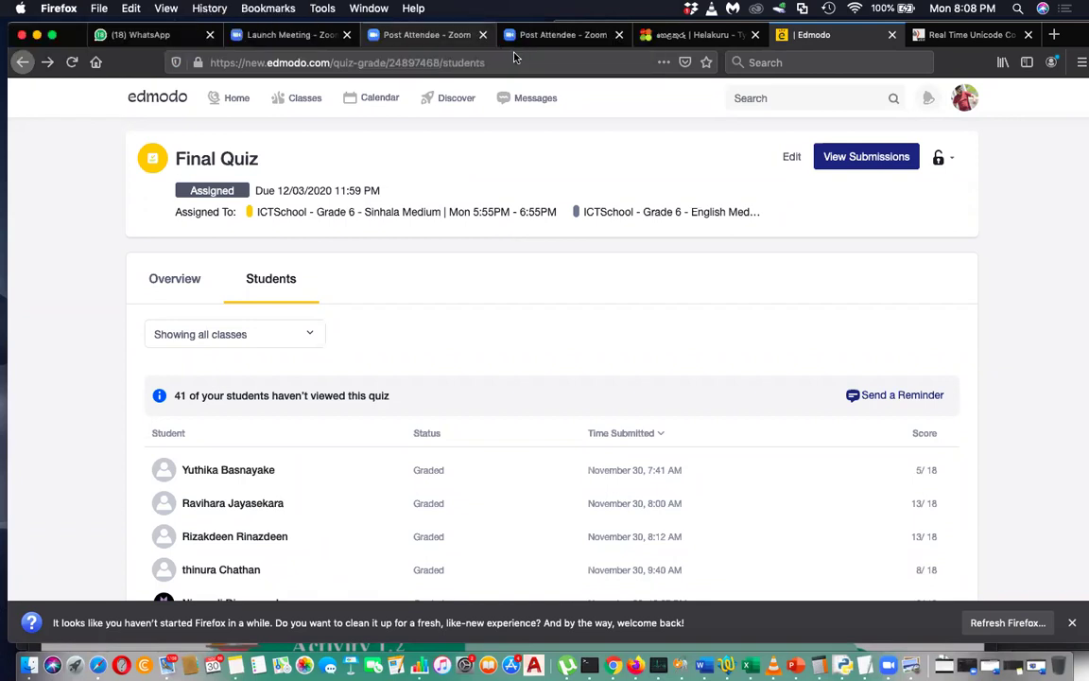
- Sort the Final Quiz results by score, highest first, and open the top student's submission
click(926, 434)
scroll(703, 394, down, 2)
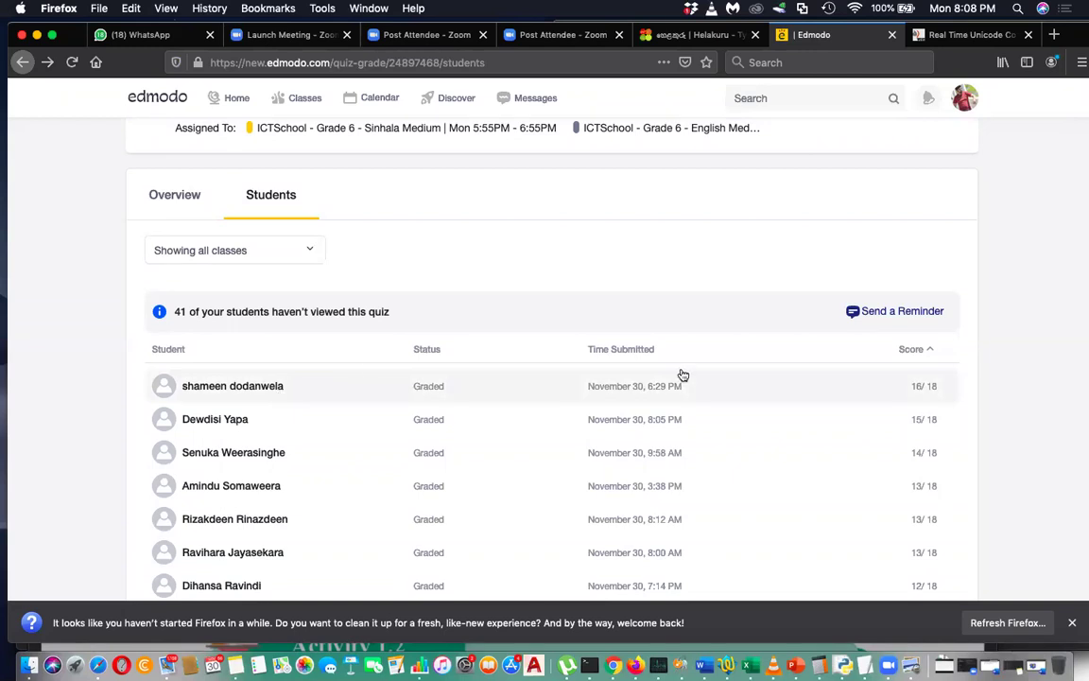
click(915, 395)
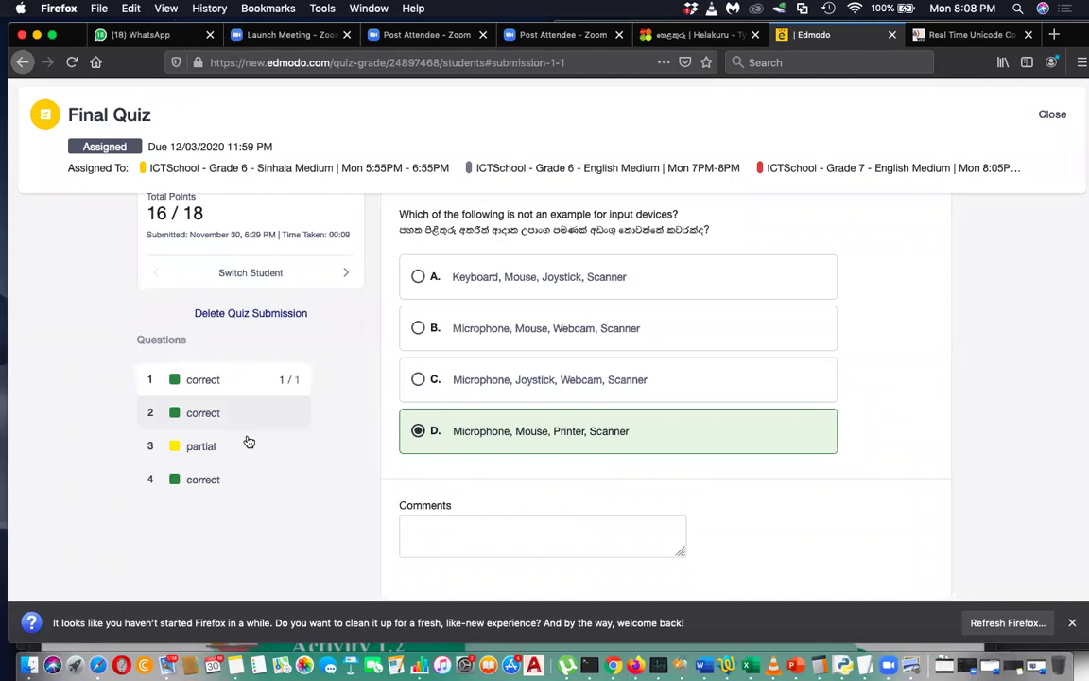
- Review the top student's 16/18 answers, including question 3, then close back to the results list
click(216, 445)
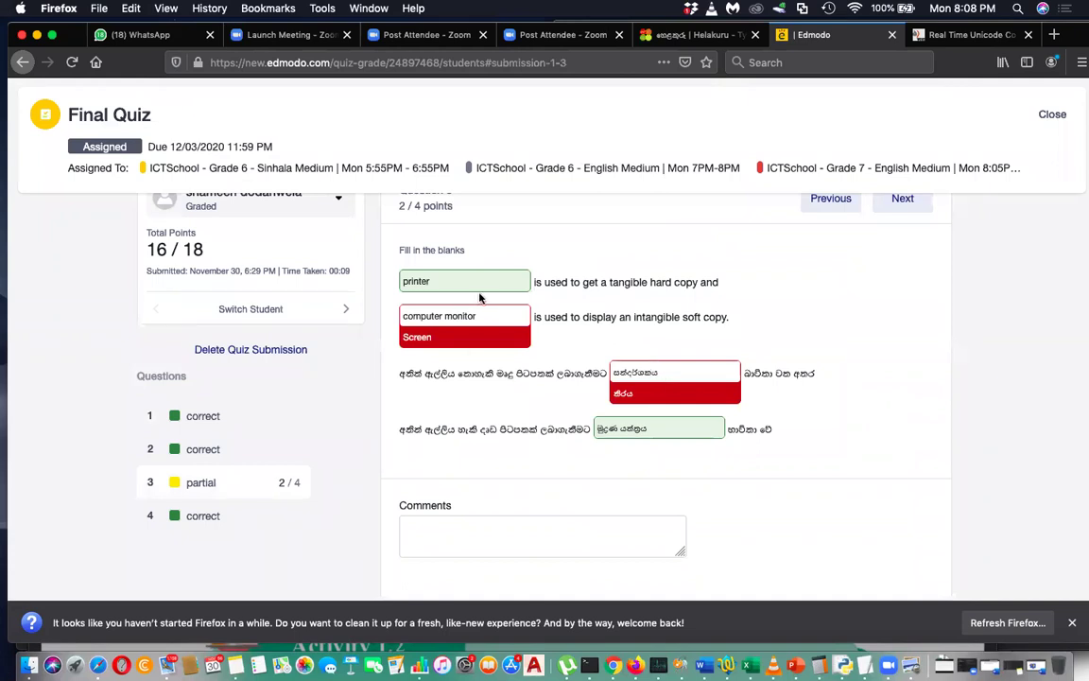
scroll(558, 364, up, 1)
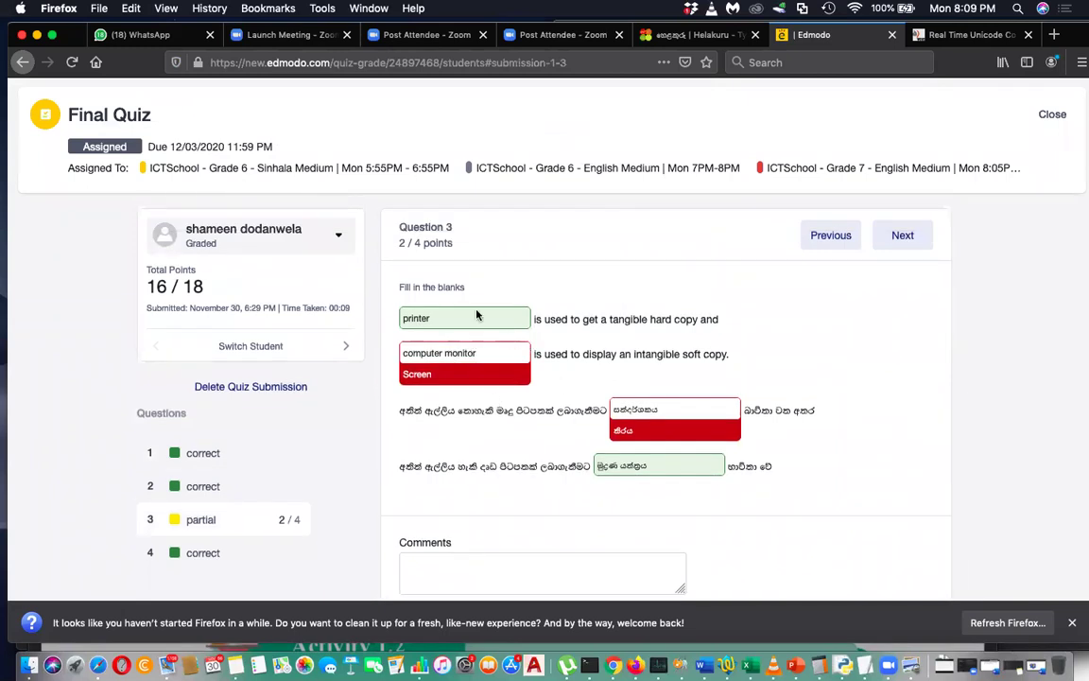
scroll(477, 314, down, 1)
scroll(477, 315, up, 1)
scroll(674, 461, down, 1)
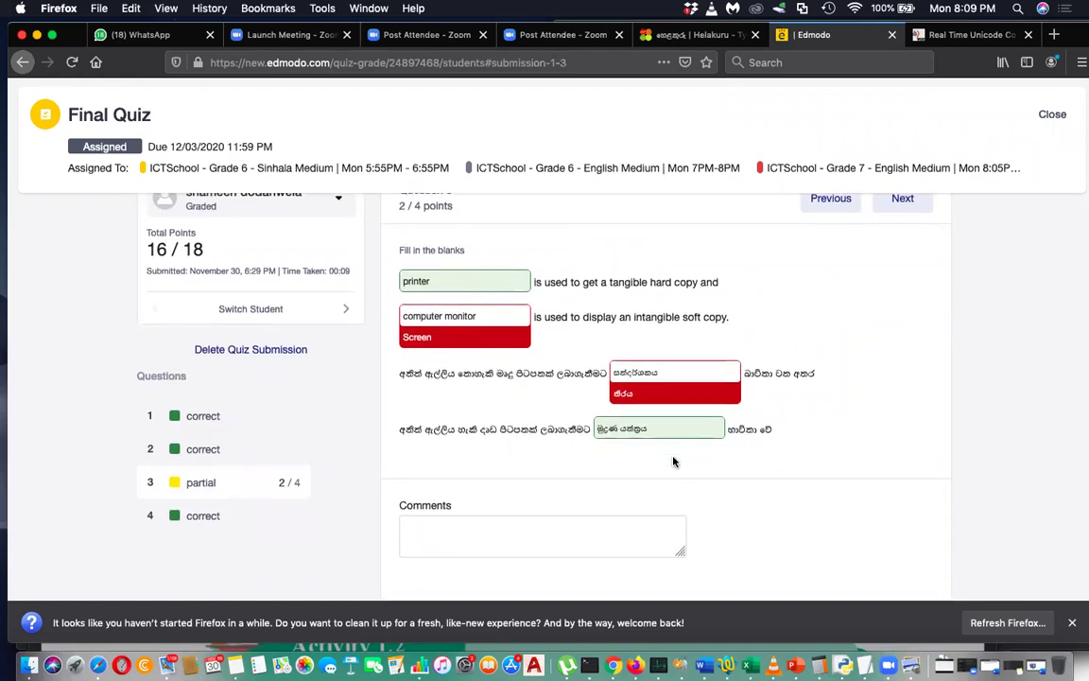
scroll(674, 461, up, 1)
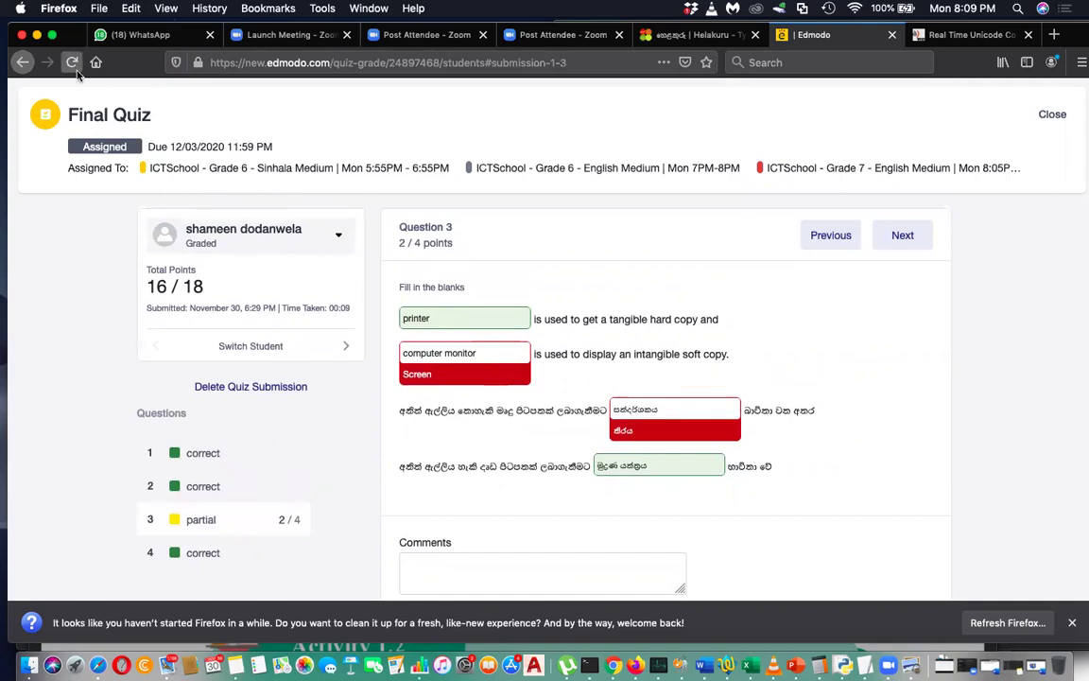
click(26, 62)
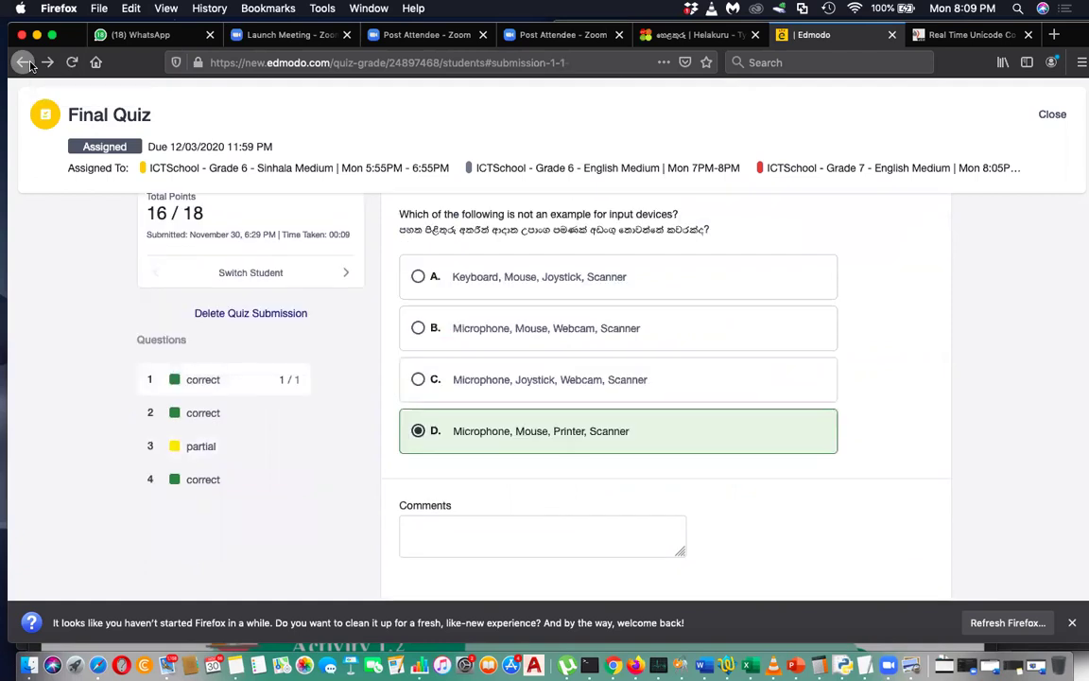
click(1052, 115)
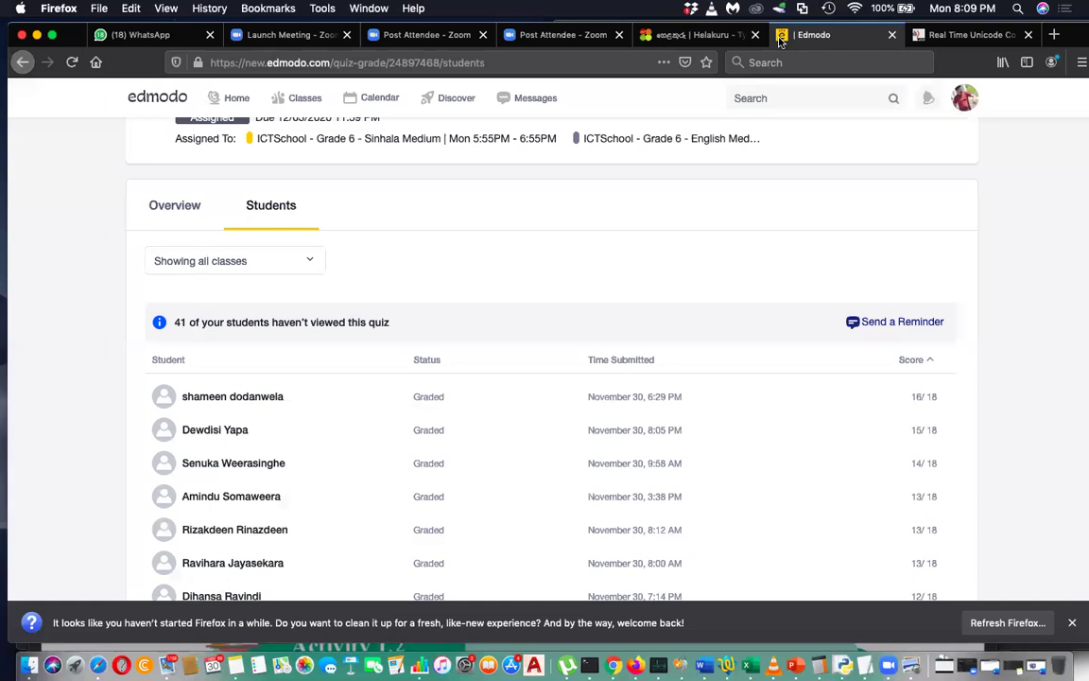
click(913, 361)
click(913, 361)
scroll(637, 285, up, 2)
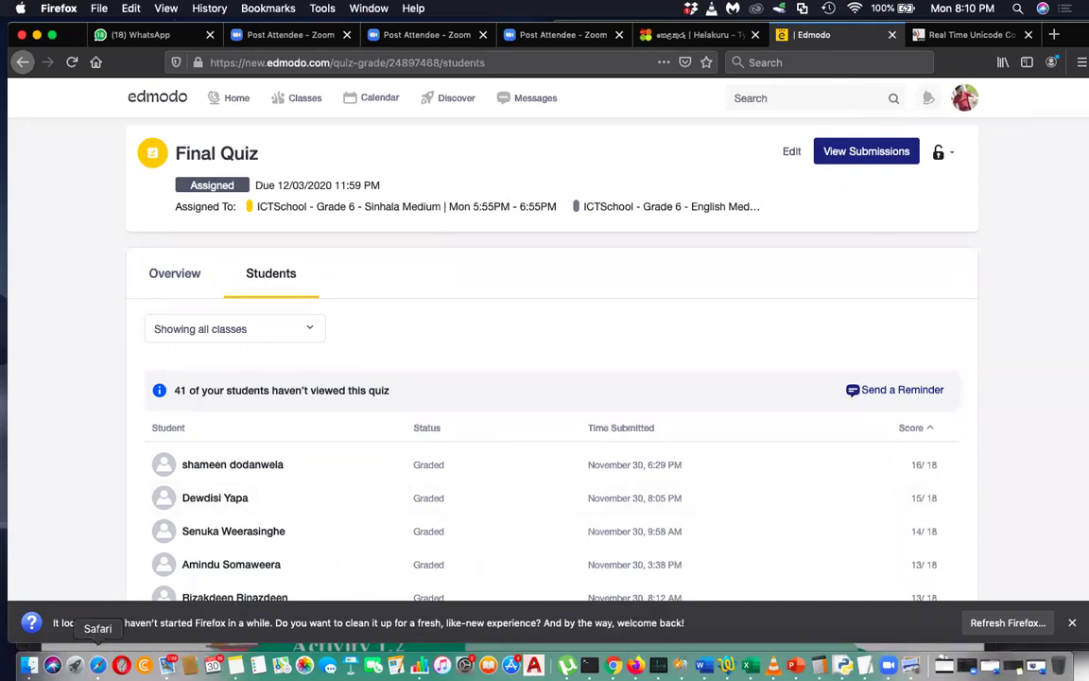
- In the student's Safari, resume the Final Quiz, then leave it for the new.edmodo.com home page
click(97, 664)
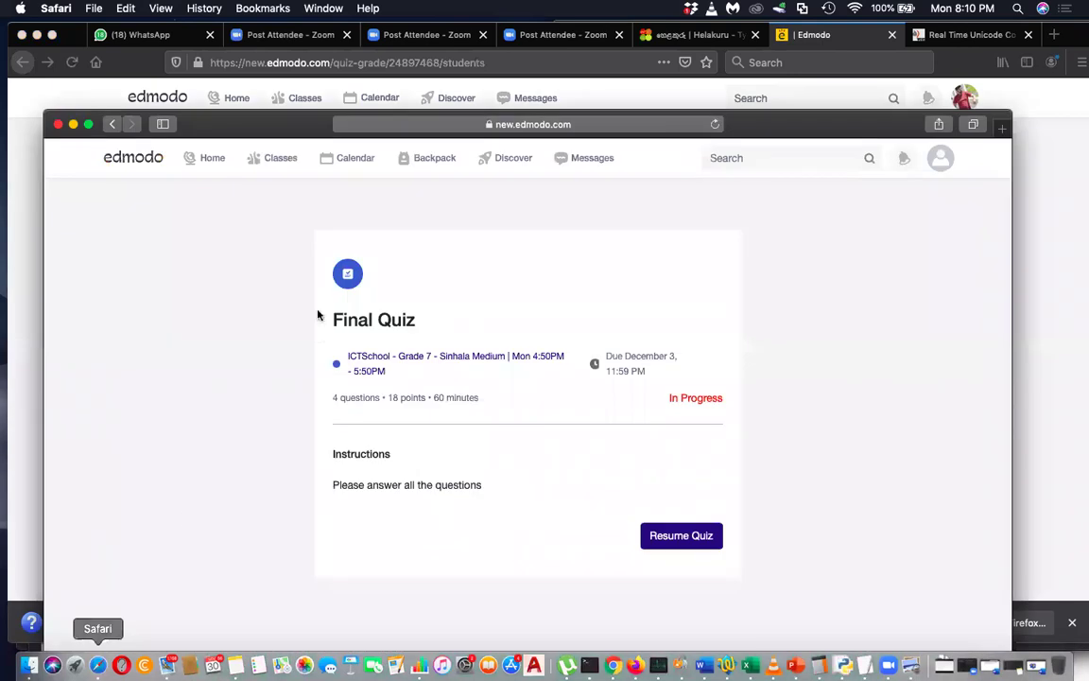
click(114, 126)
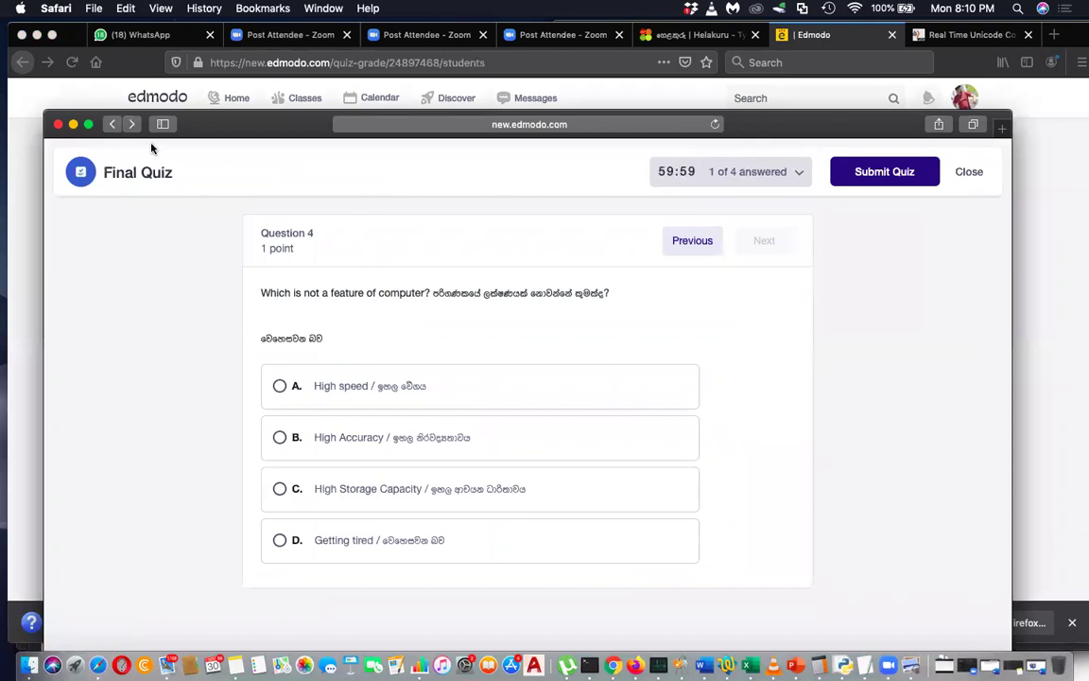
click(406, 126)
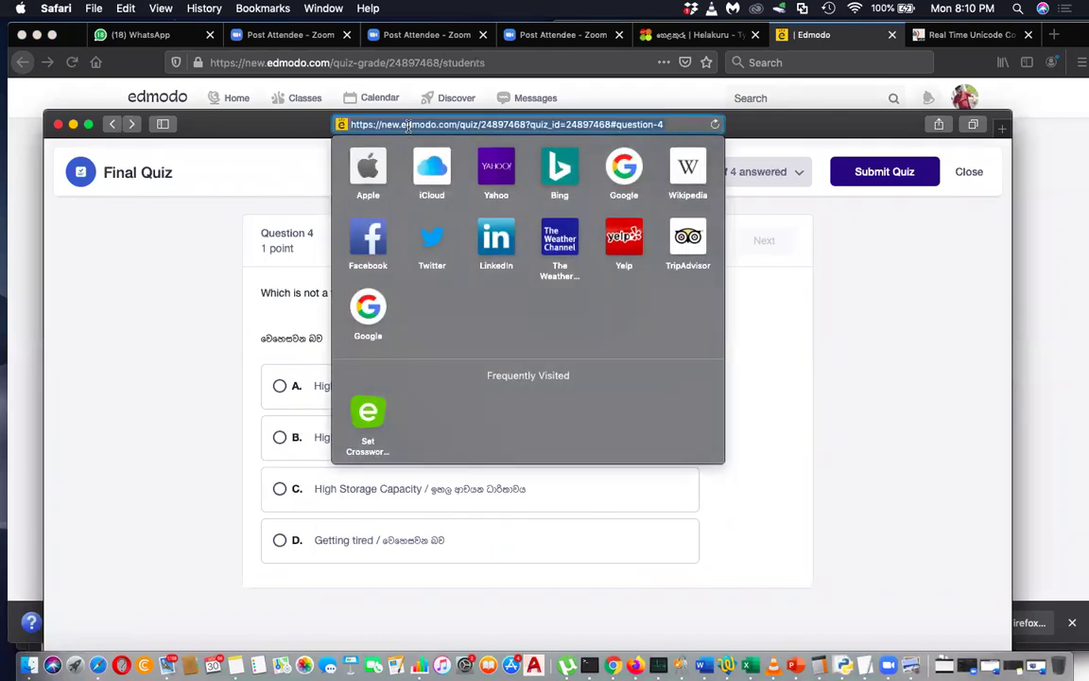
text(new.edmodo.com)
key(Return)
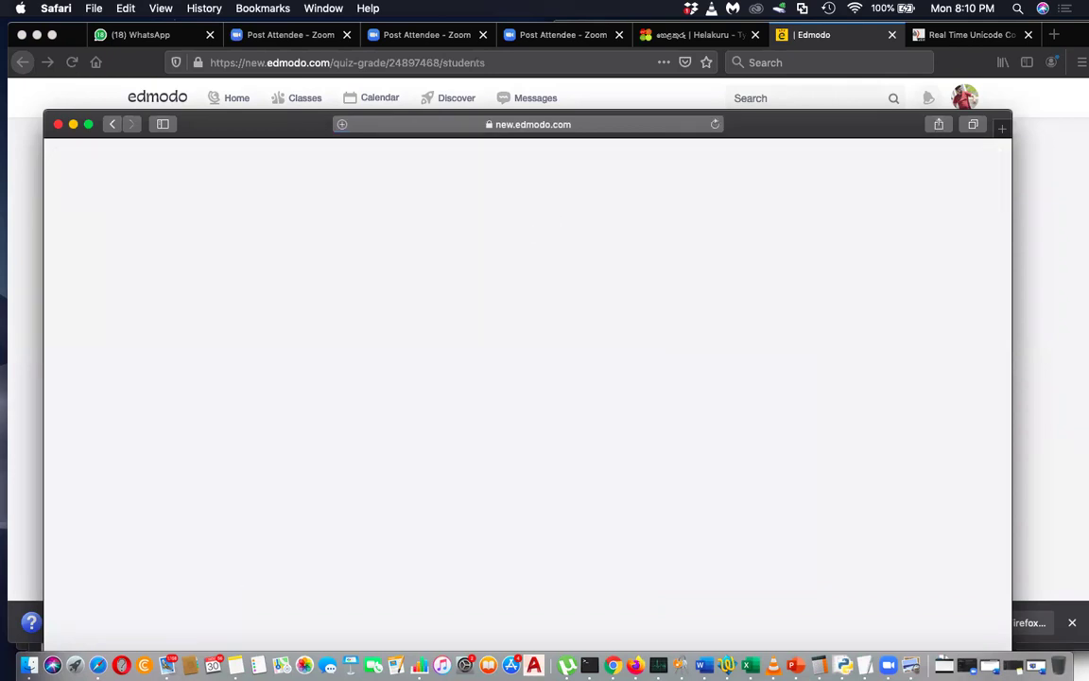
drag(817, 129, 818, 75)
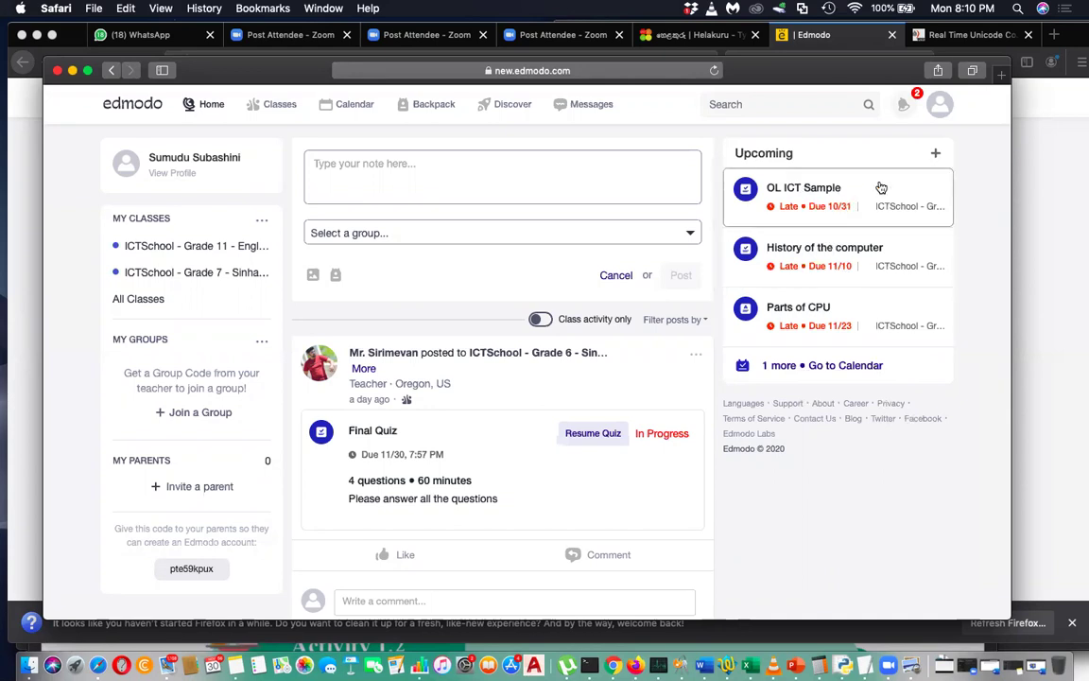
- Open the ICTSchool - Grade 7 - Sinhala Medium class feed and look over its posts
scroll(572, 433, down, 3)
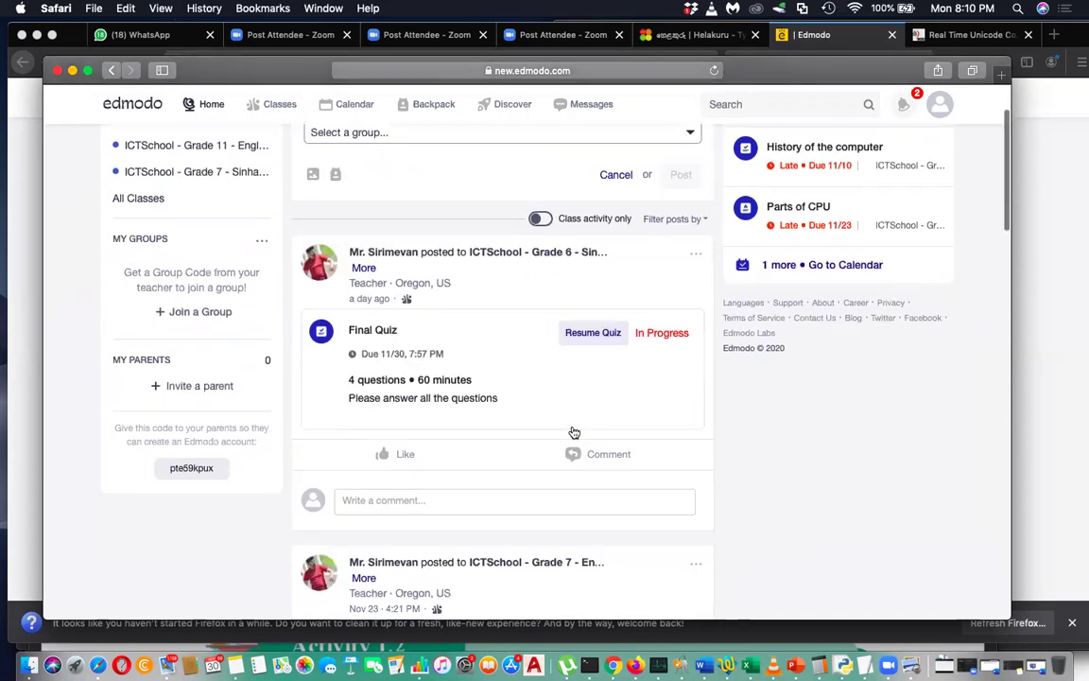
scroll(569, 424, down, 2)
scroll(567, 426, up, 4)
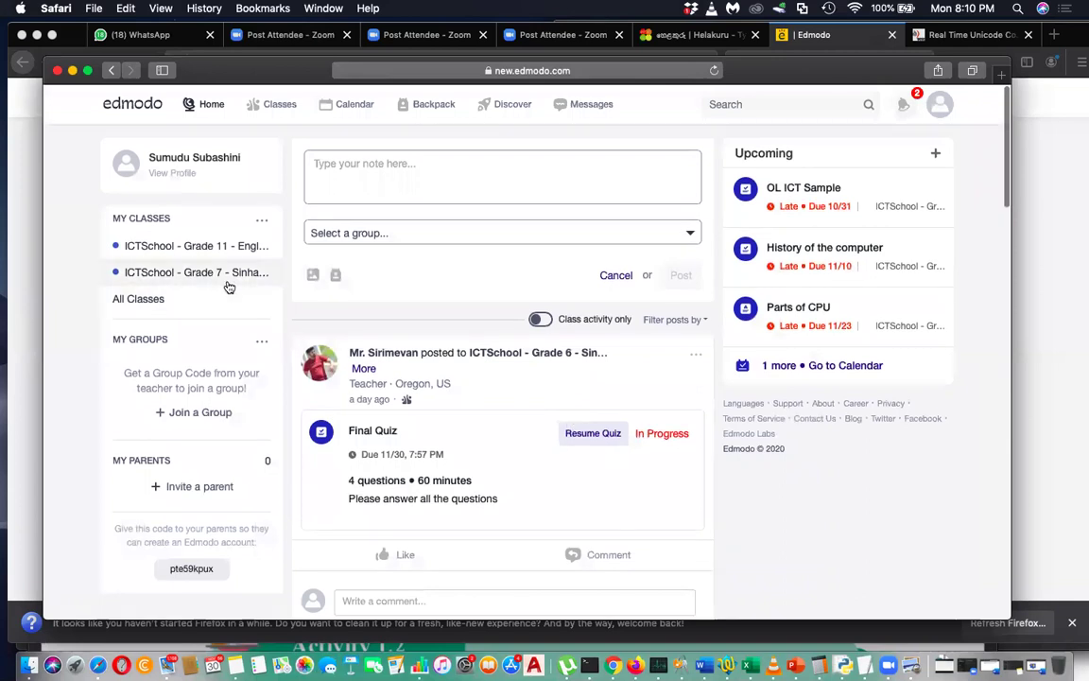
click(228, 284)
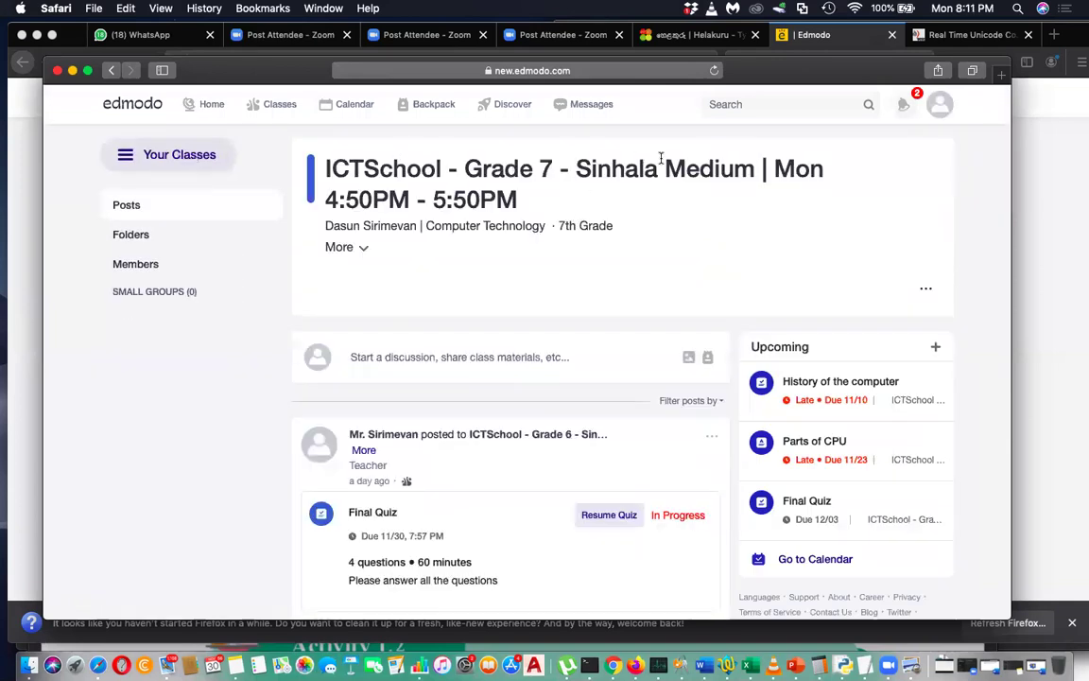
scroll(507, 219, down, 3)
scroll(456, 191, up, 3)
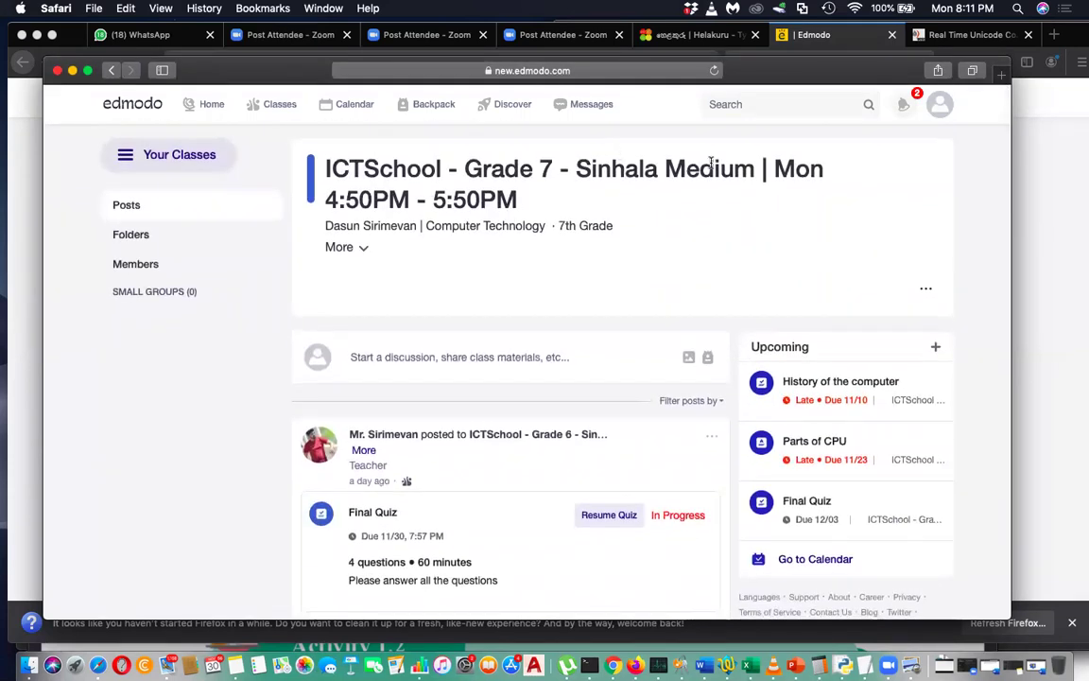
scroll(710, 165, down, 3)
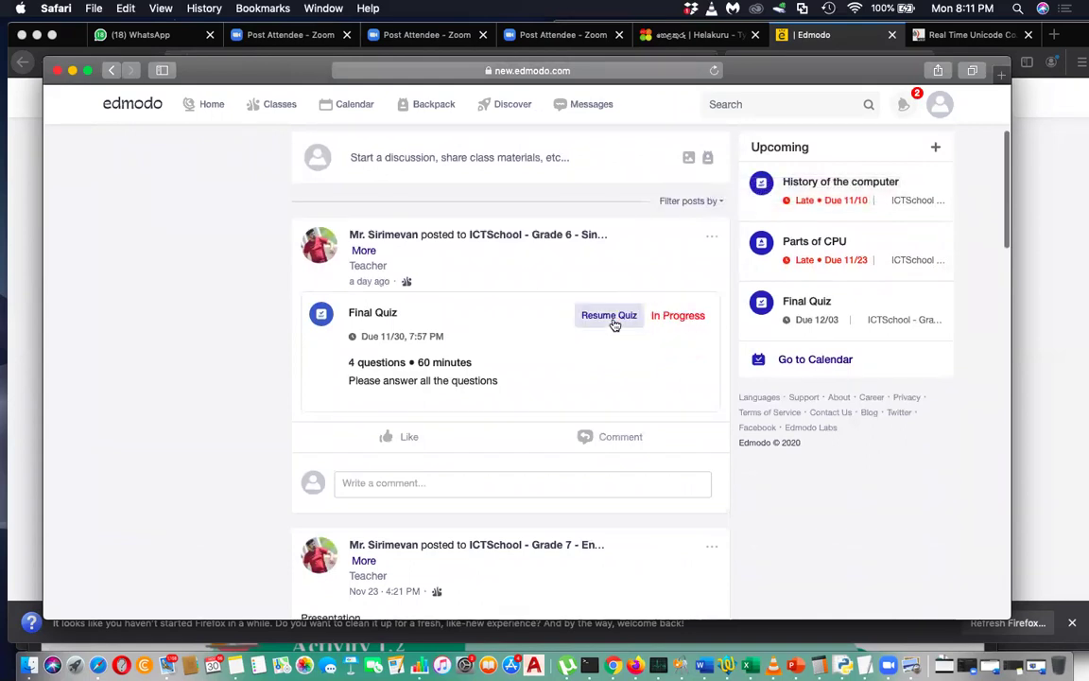
scroll(611, 199, up, 1)
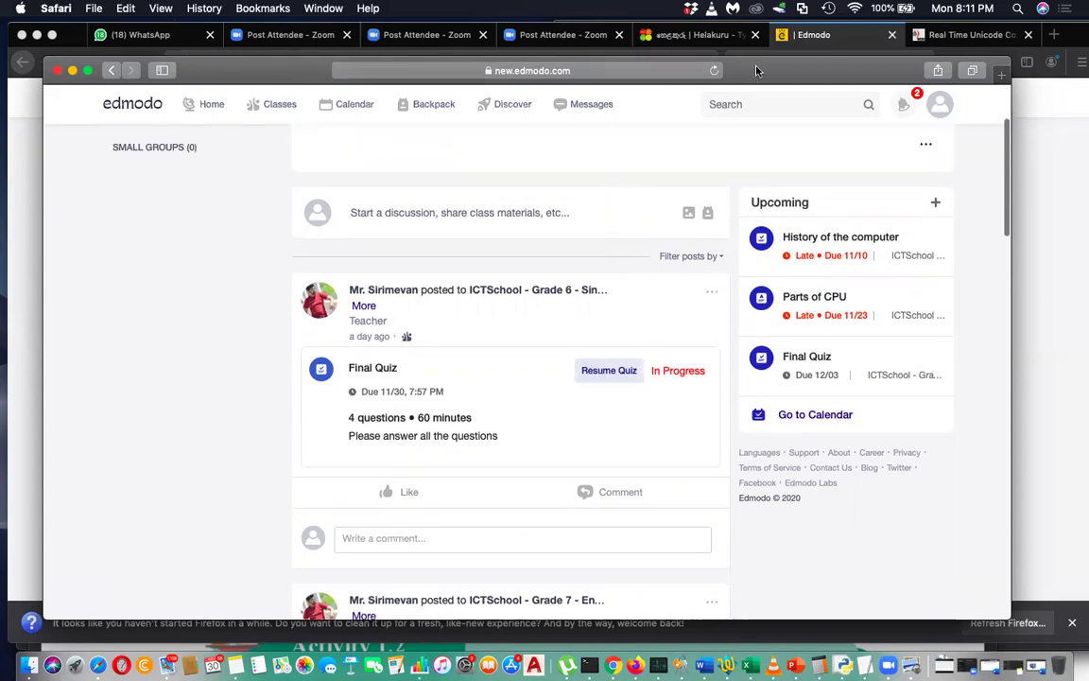
- Return to the teacher's Final Quiz results and scroll through the student list
click(839, 40)
scroll(242, 487, down, 10)
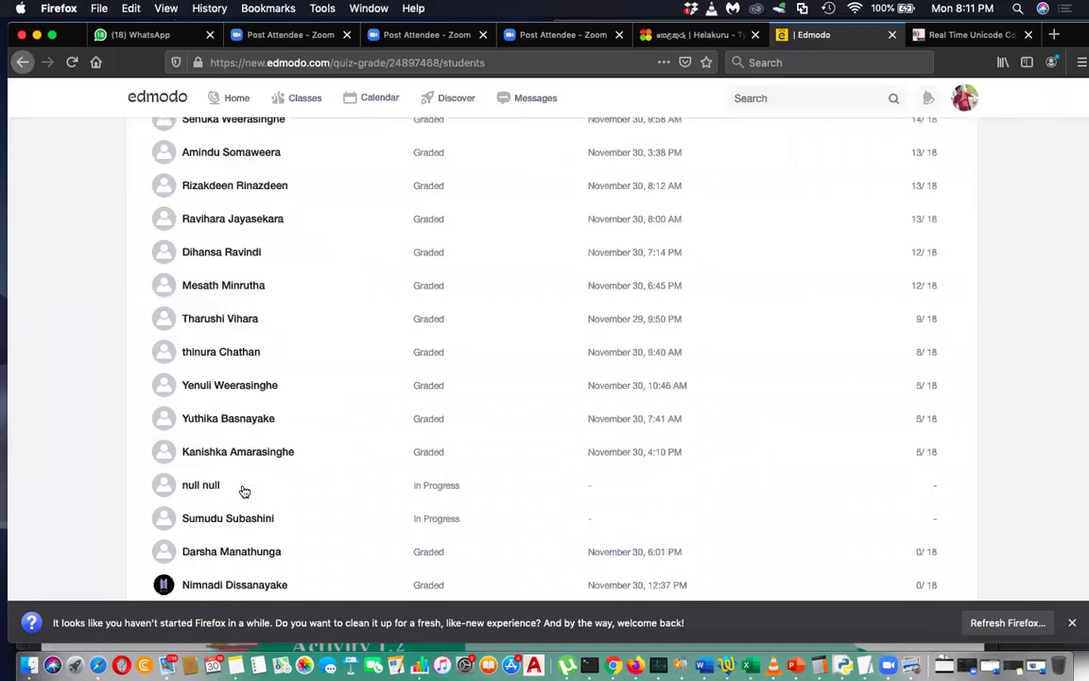
scroll(243, 485, down, 5)
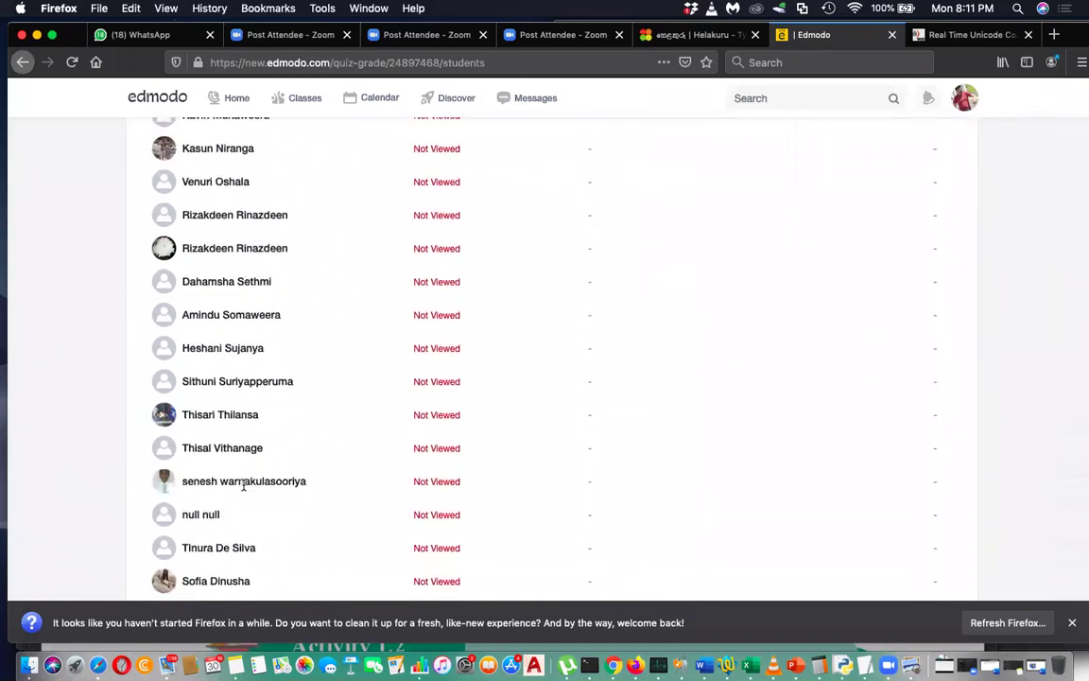
scroll(243, 489, down, 2)
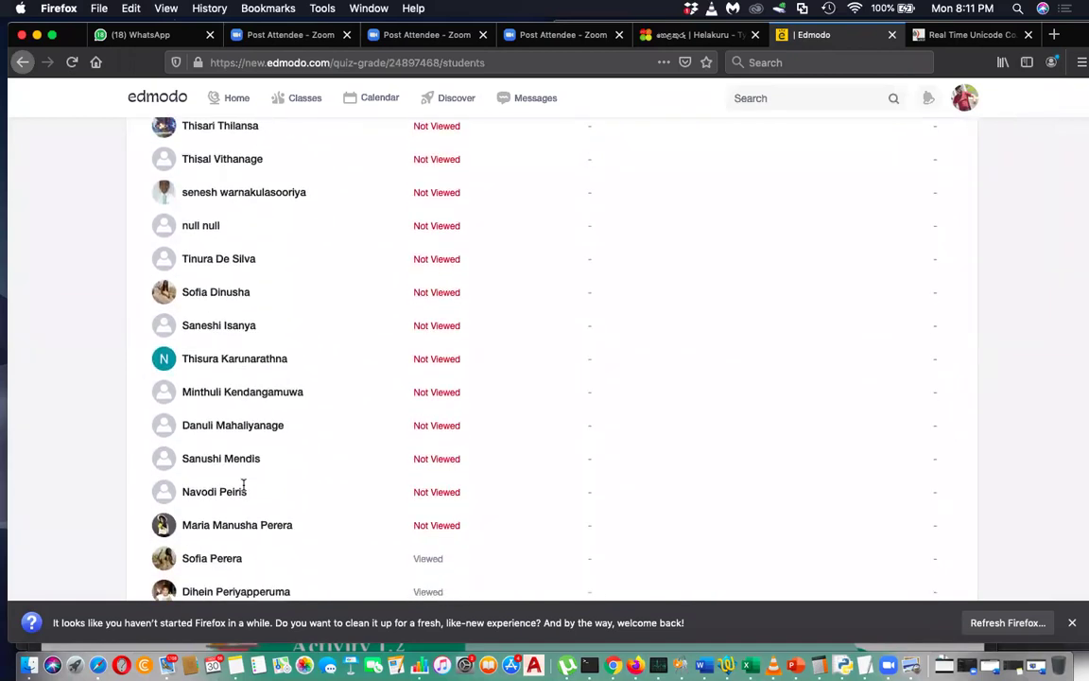
scroll(243, 485, down, 5)
scroll(243, 486, up, 15)
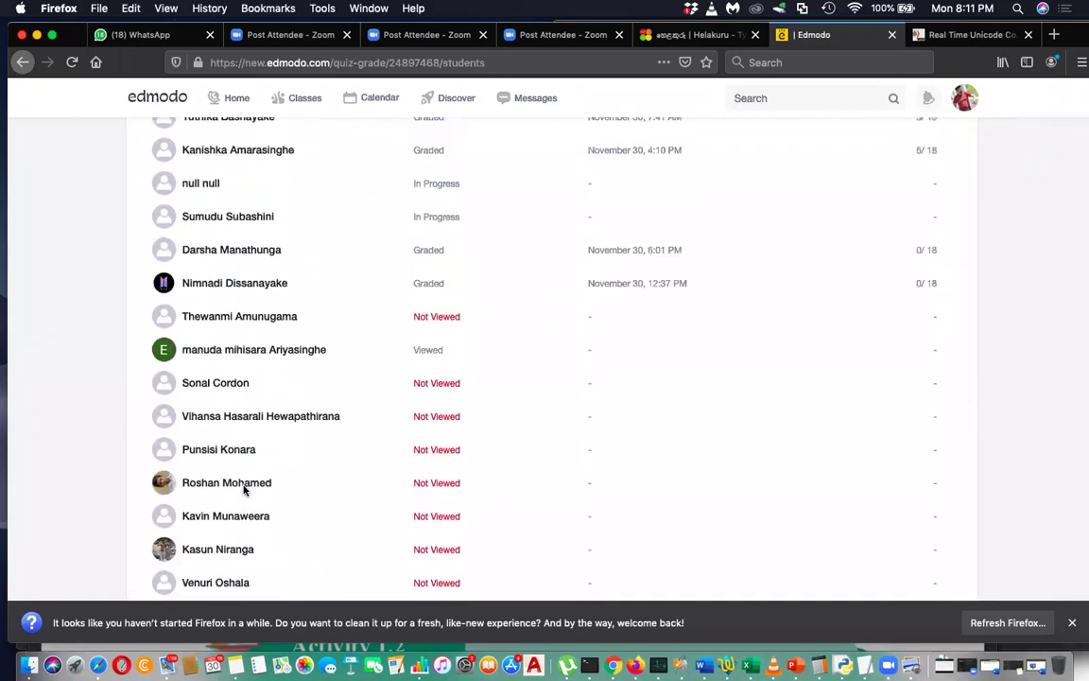
scroll(450, 292, up, 10)
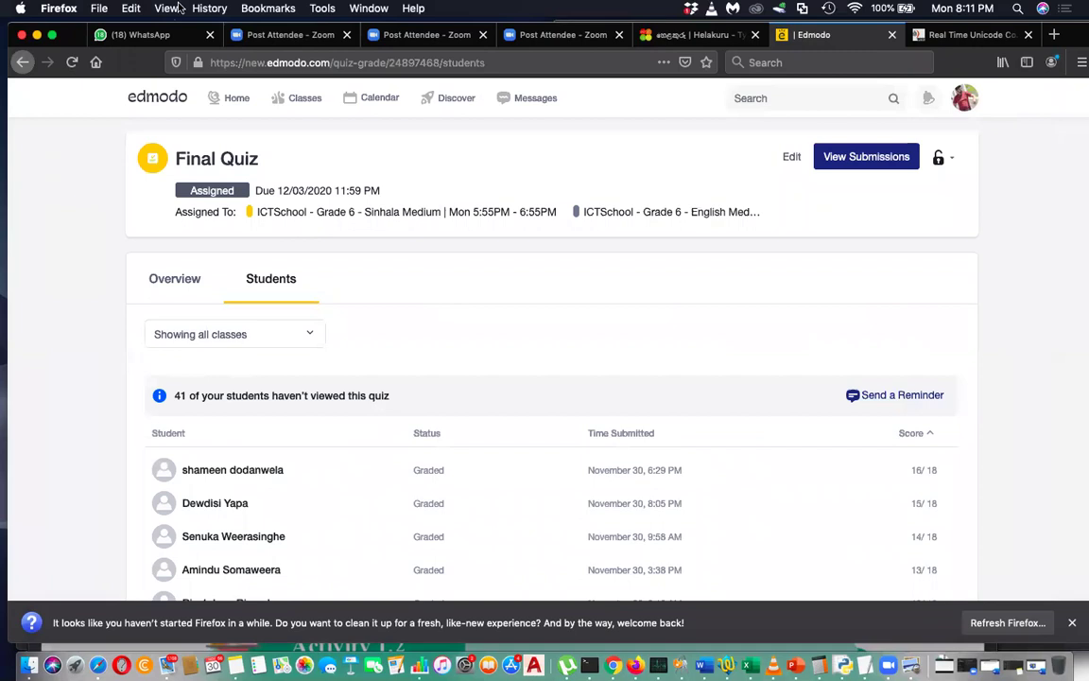
- Reload the results page and review each student's status, submission time and score
click(70, 63)
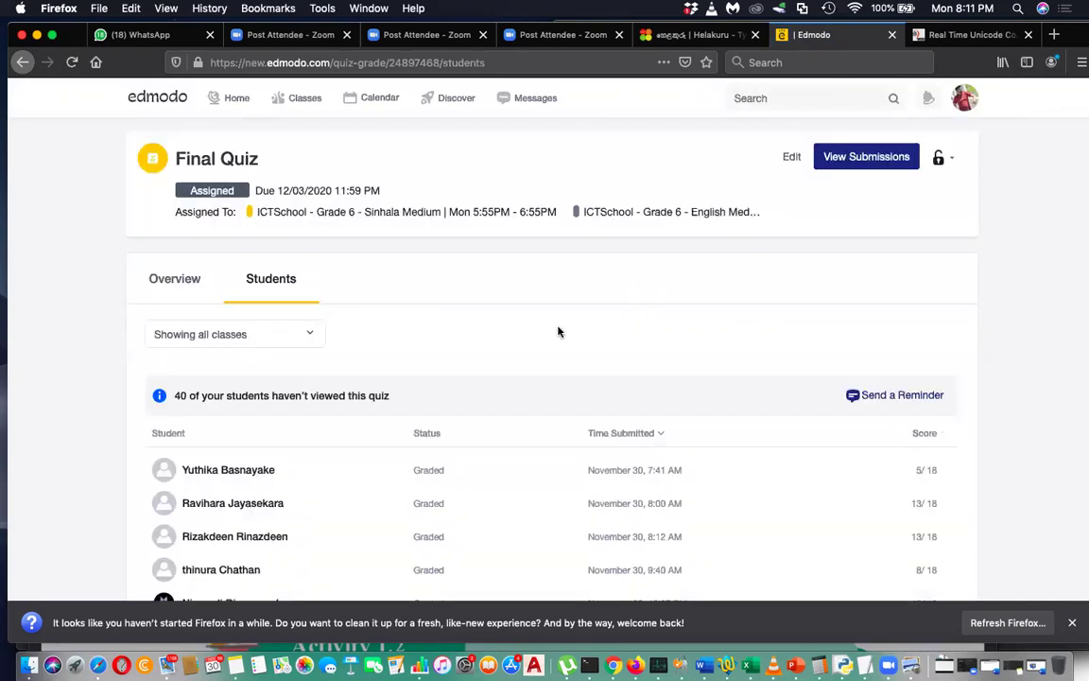
scroll(566, 328, down, 5)
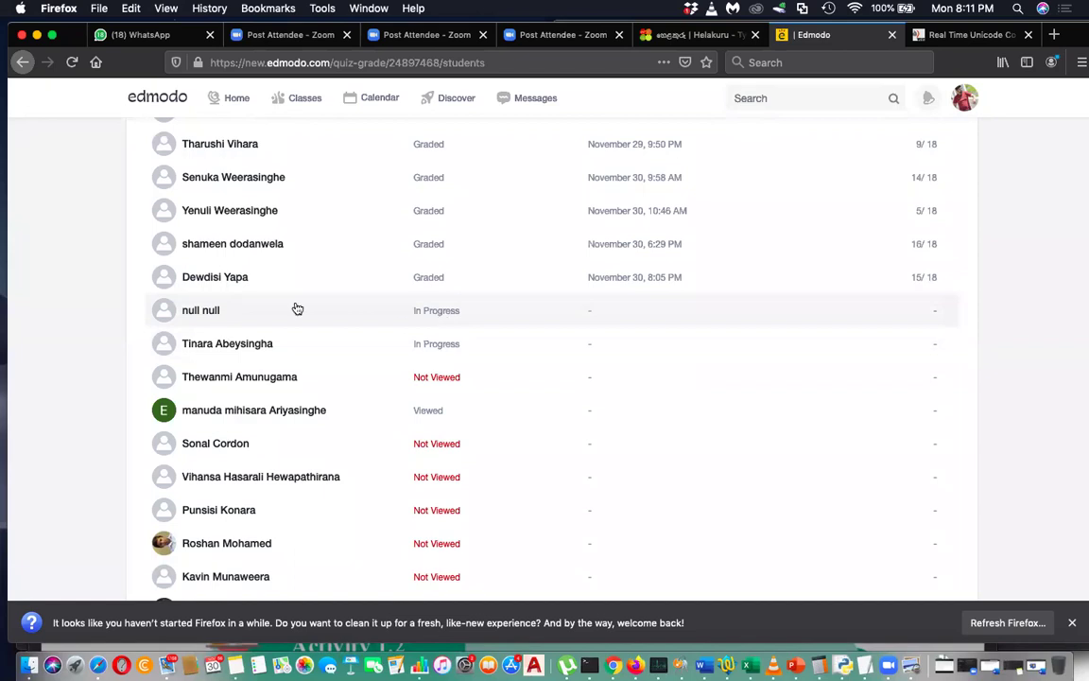
scroll(455, 518, up, 3)
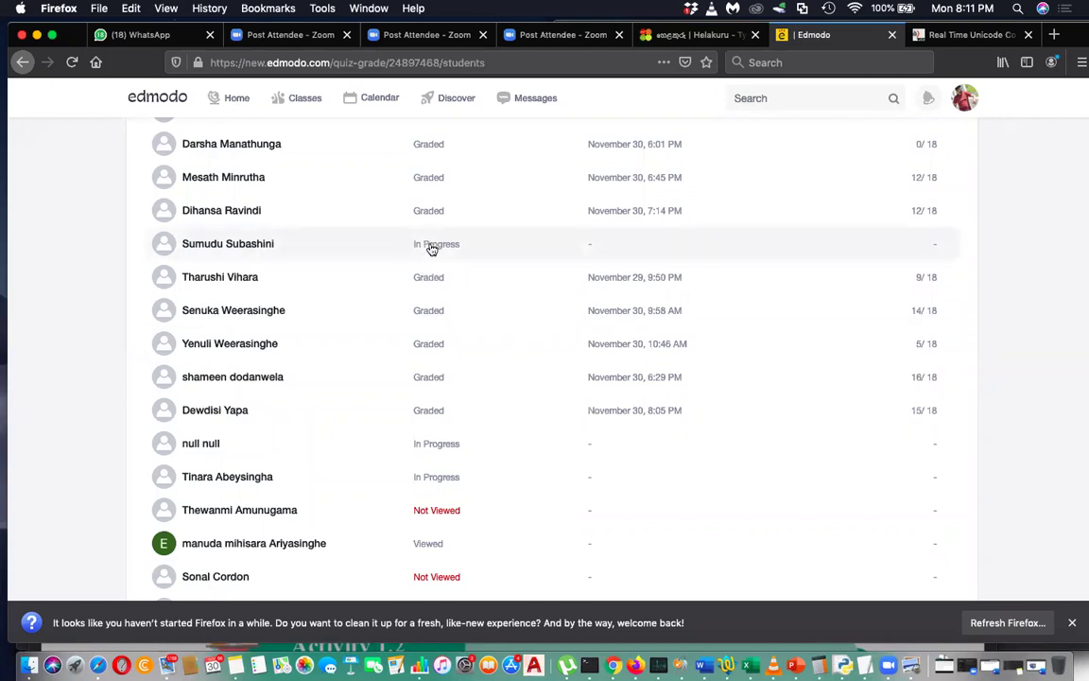
scroll(432, 248, up, 10)
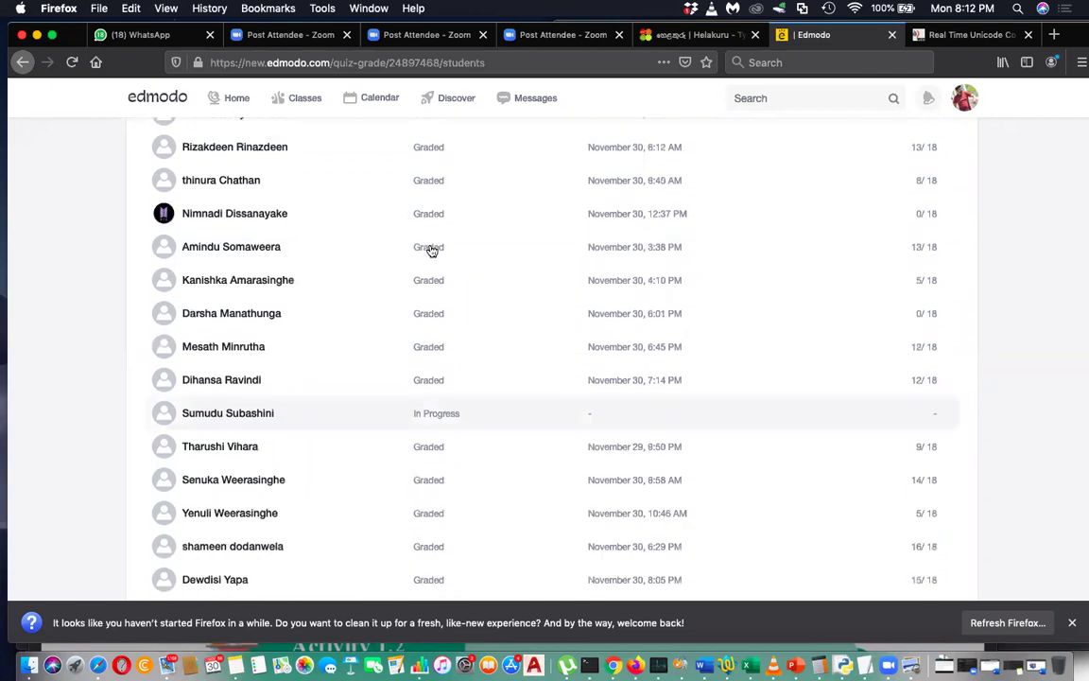
scroll(431, 249, down, 2)
scroll(430, 250, down, 3)
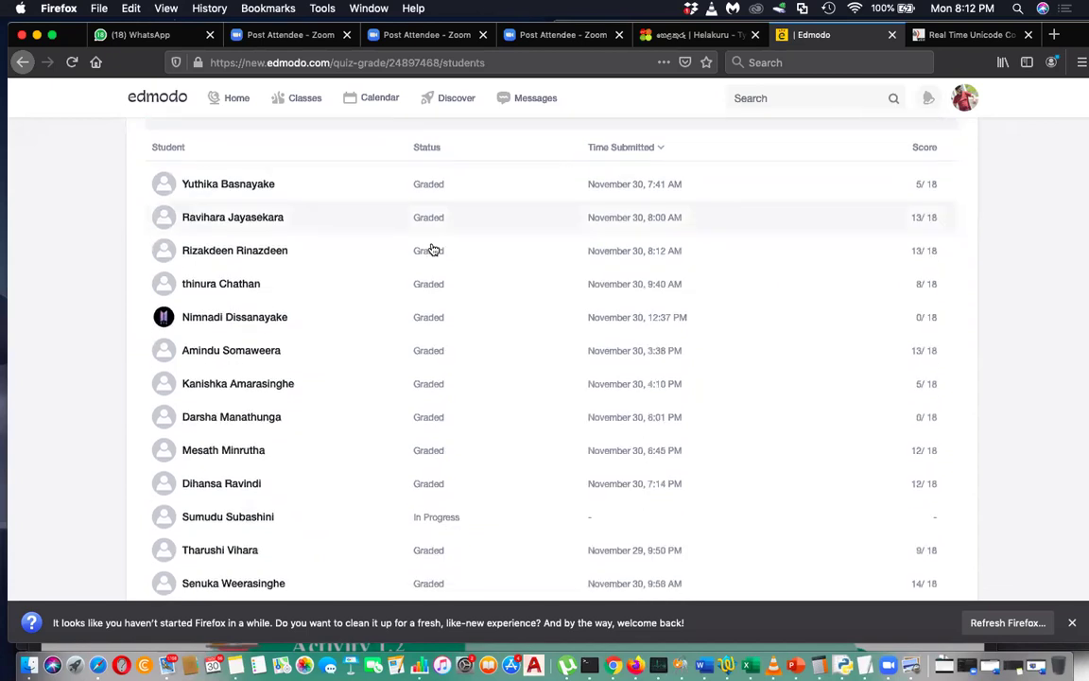
scroll(452, 543, down, 3)
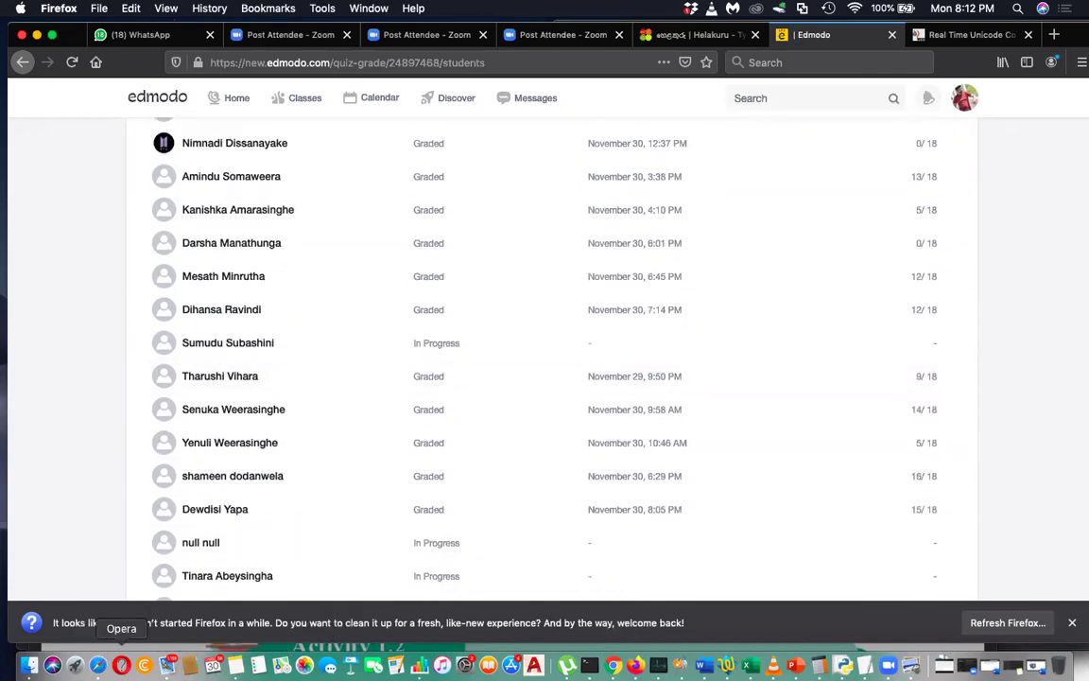
- In the student's Safari class page, resume the in-progress Final Quiz
click(99, 666)
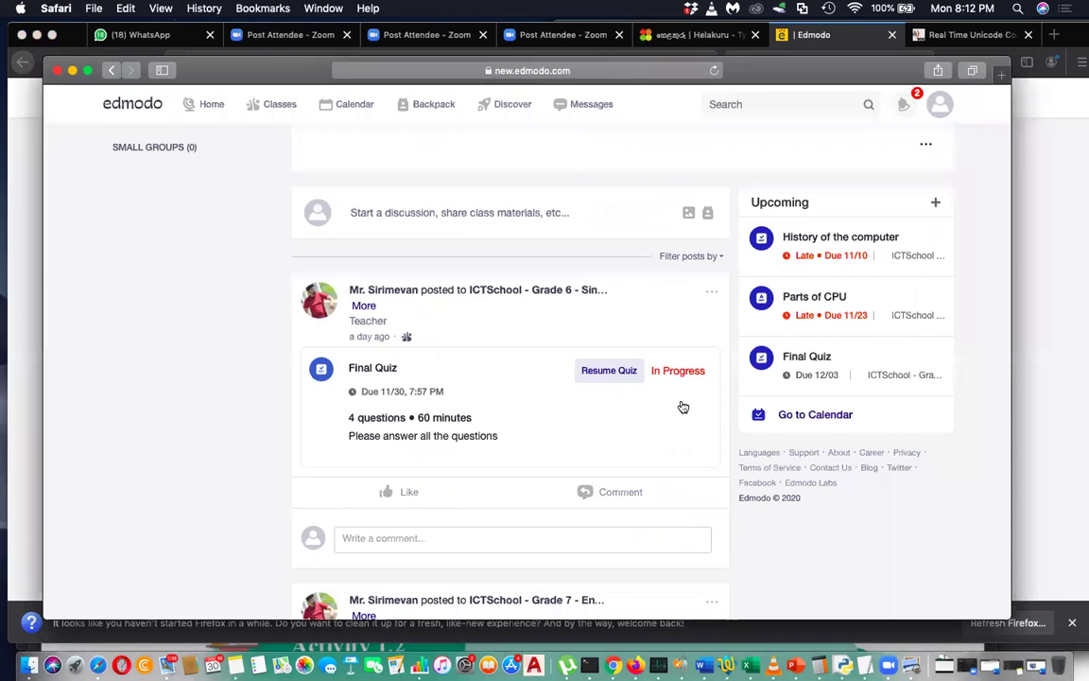
click(610, 370)
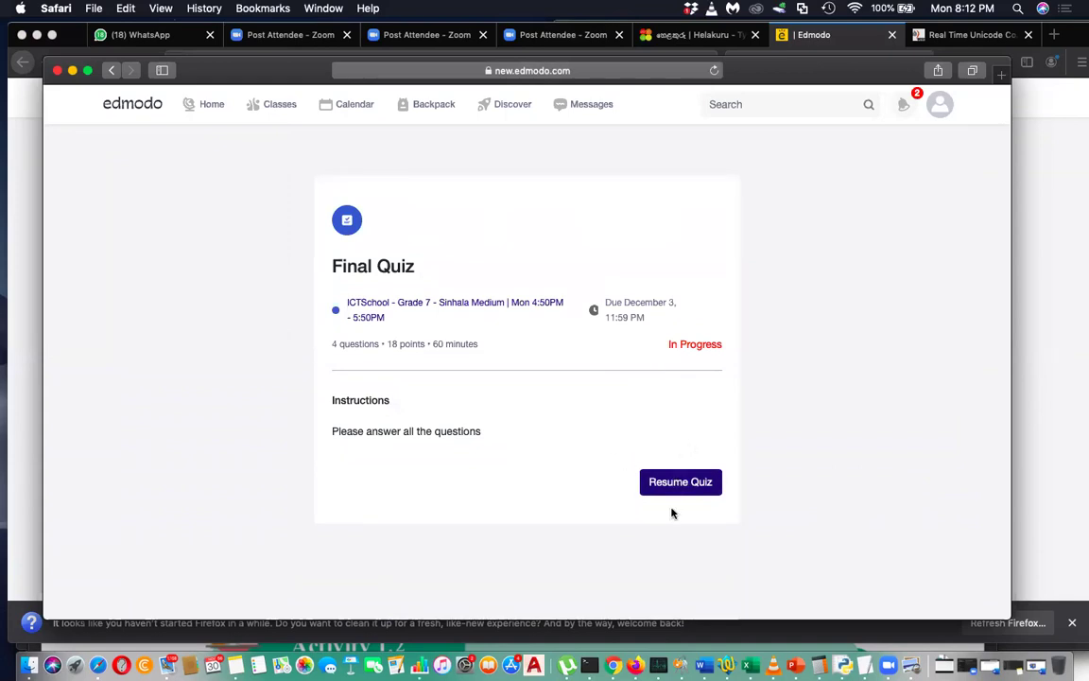
click(686, 485)
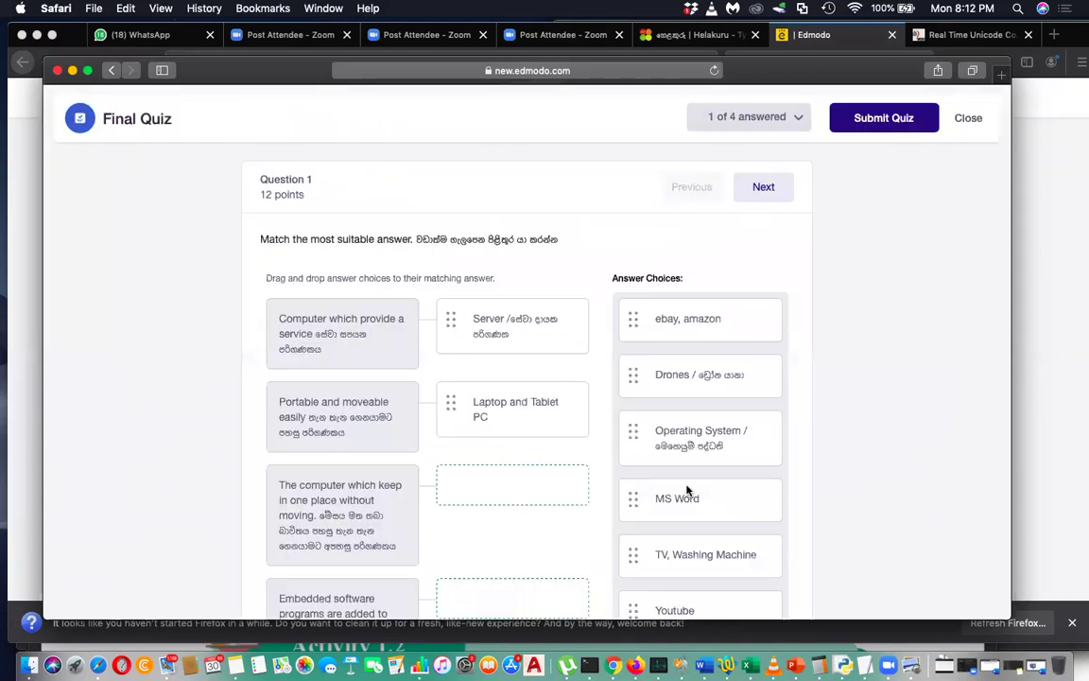
- Step forward to Question 4 and back through the questions to Question 1
click(757, 194)
click(757, 195)
click(757, 195)
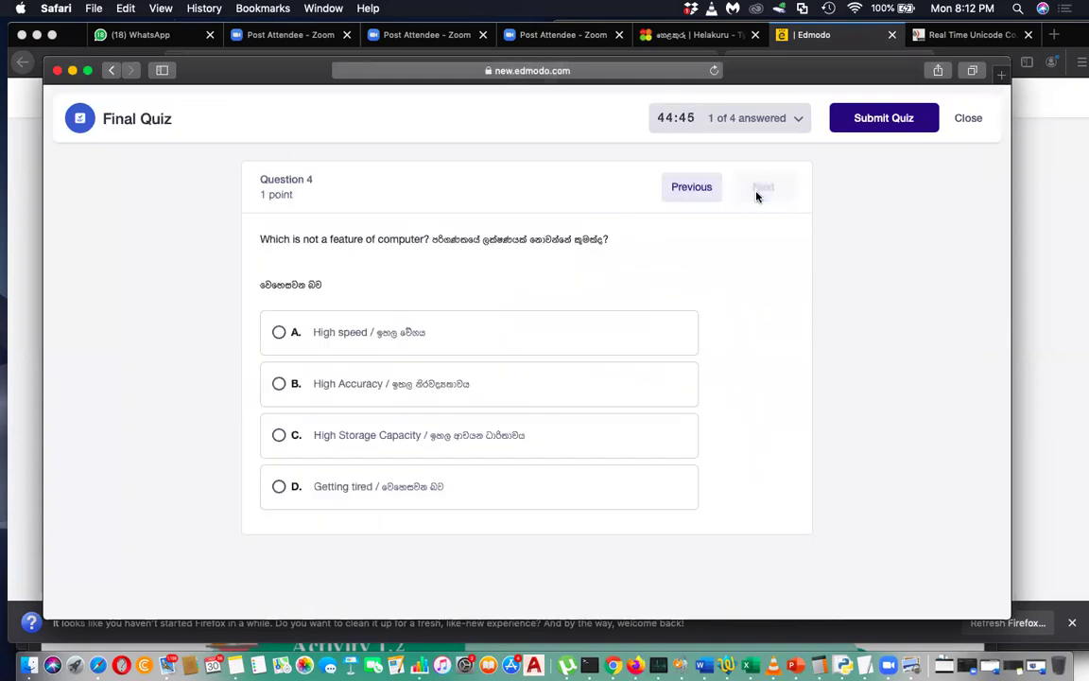
click(711, 182)
click(713, 181)
click(713, 181)
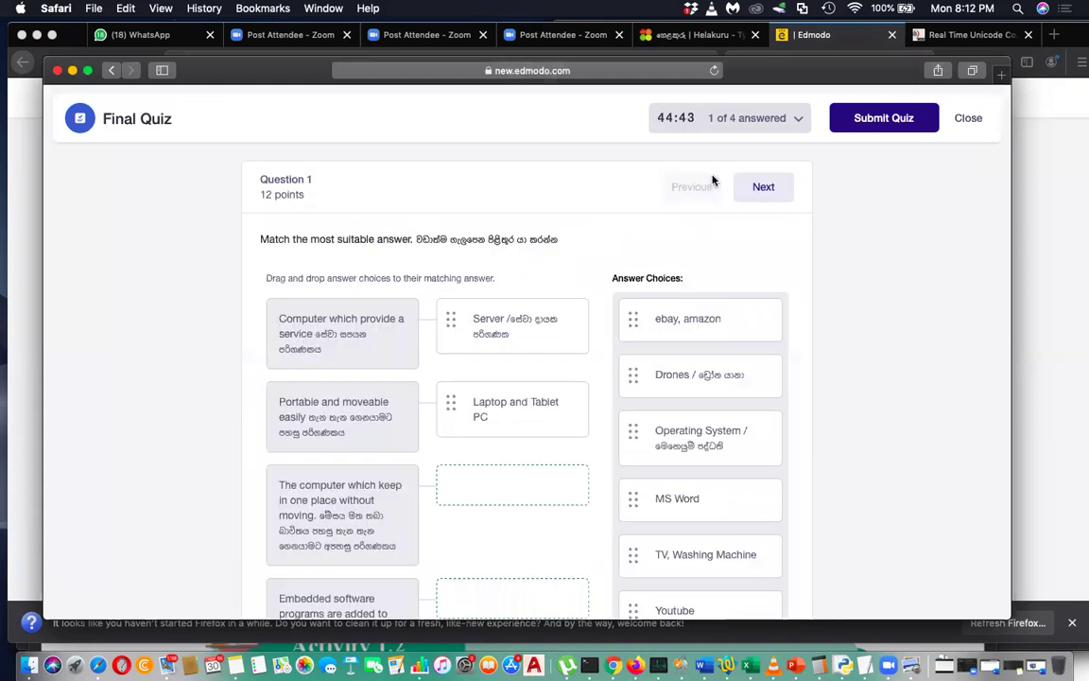
click(767, 188)
click(767, 187)
click(766, 187)
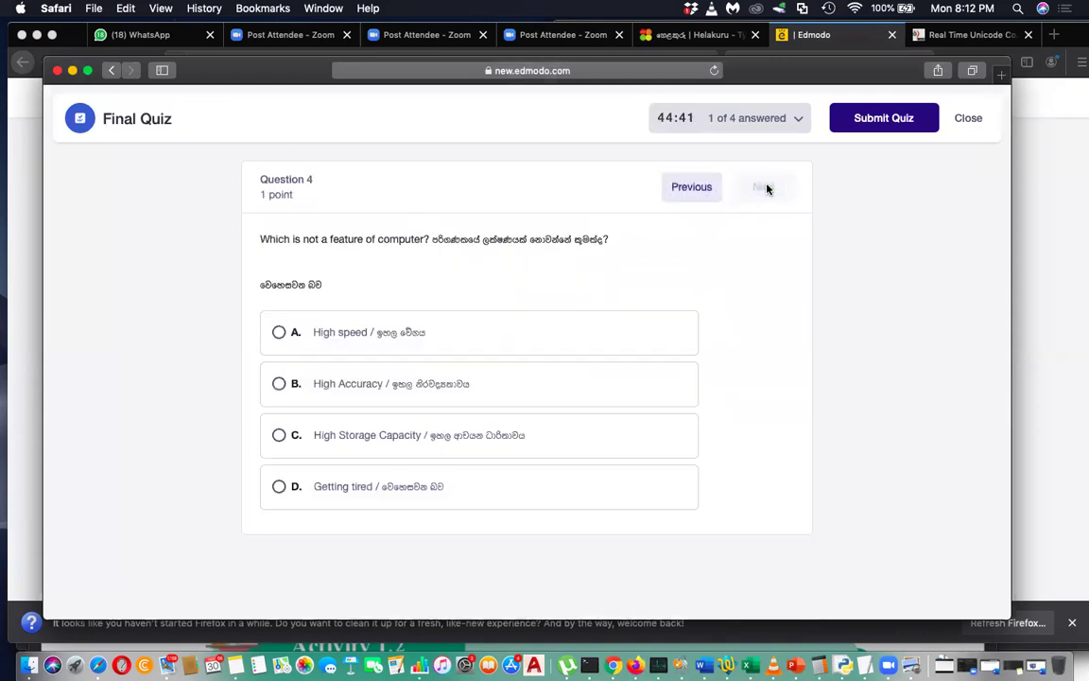
click(704, 186)
click(703, 186)
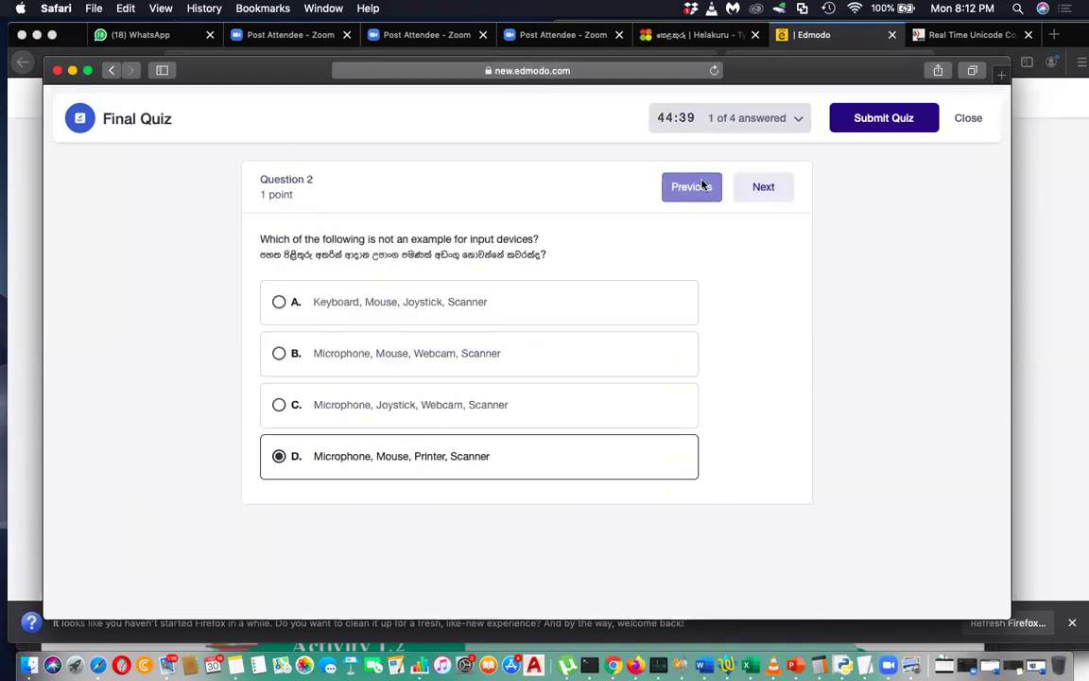
click(701, 186)
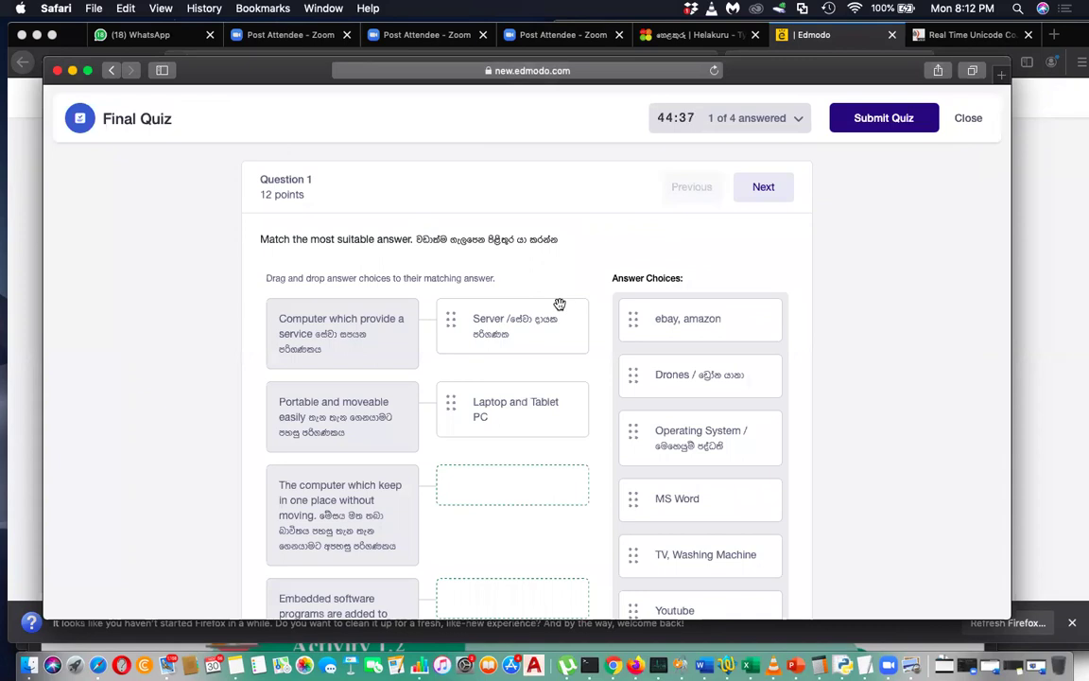
- Drag MS Word onto the word processing box and MS Paint onto the create graphics box
mouse_move(559, 305)
mouse_down()
mouse_move(573, 274)
mouse_move(574, 301)
mouse_up()
scroll(575, 287, down, 1)
scroll(575, 287, down, 4)
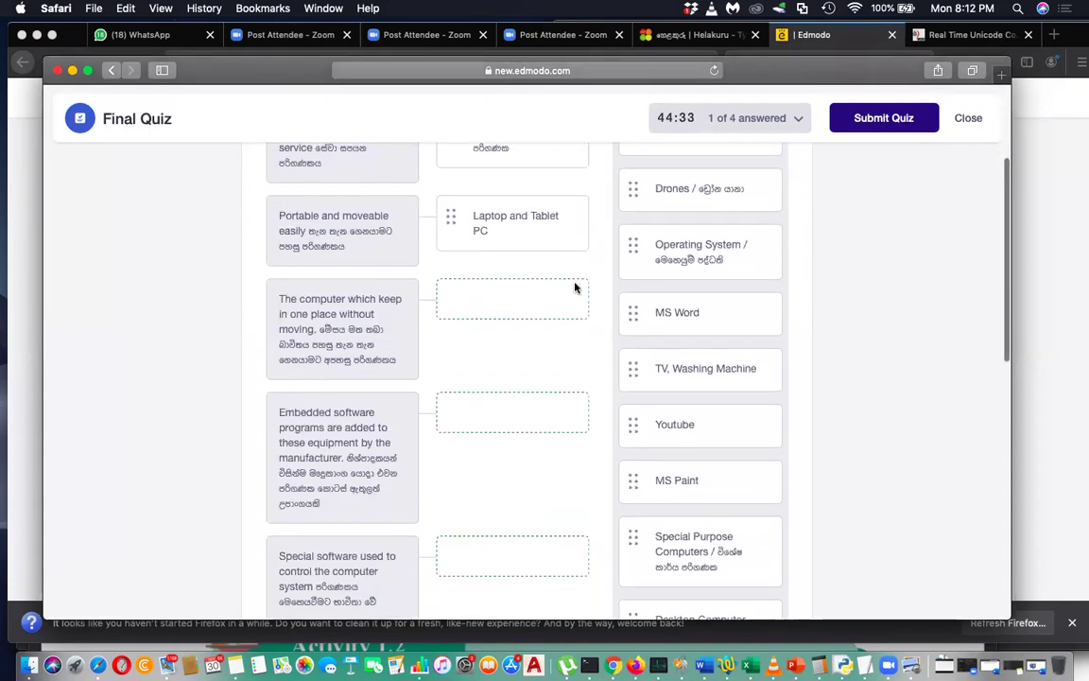
scroll(574, 287, down, 5)
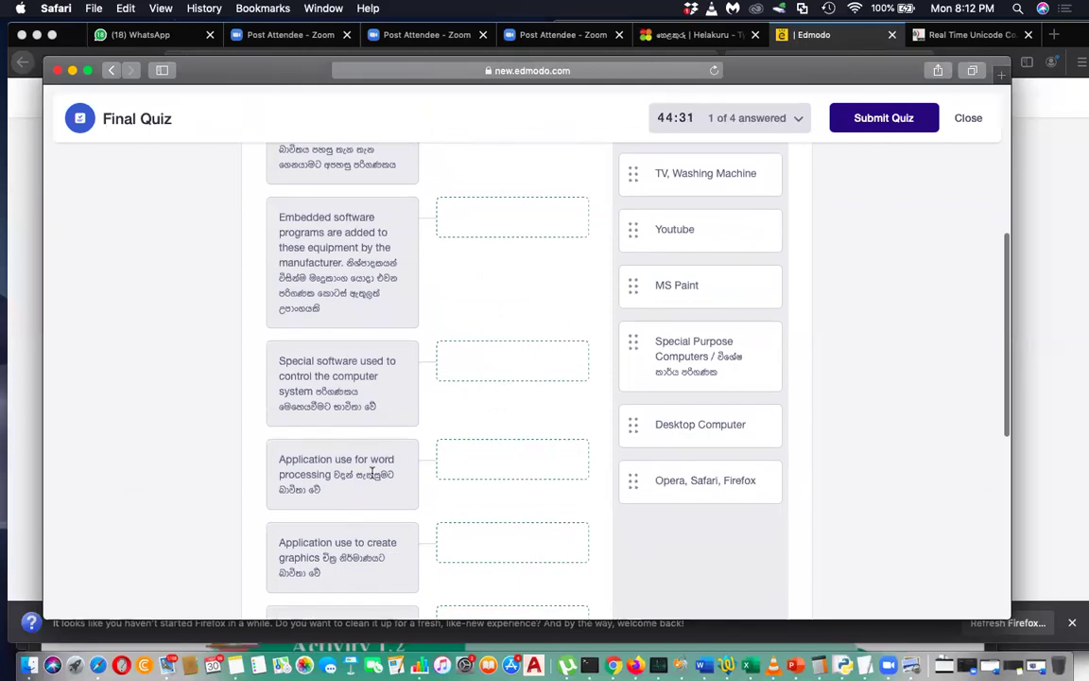
scroll(371, 472, down, 1)
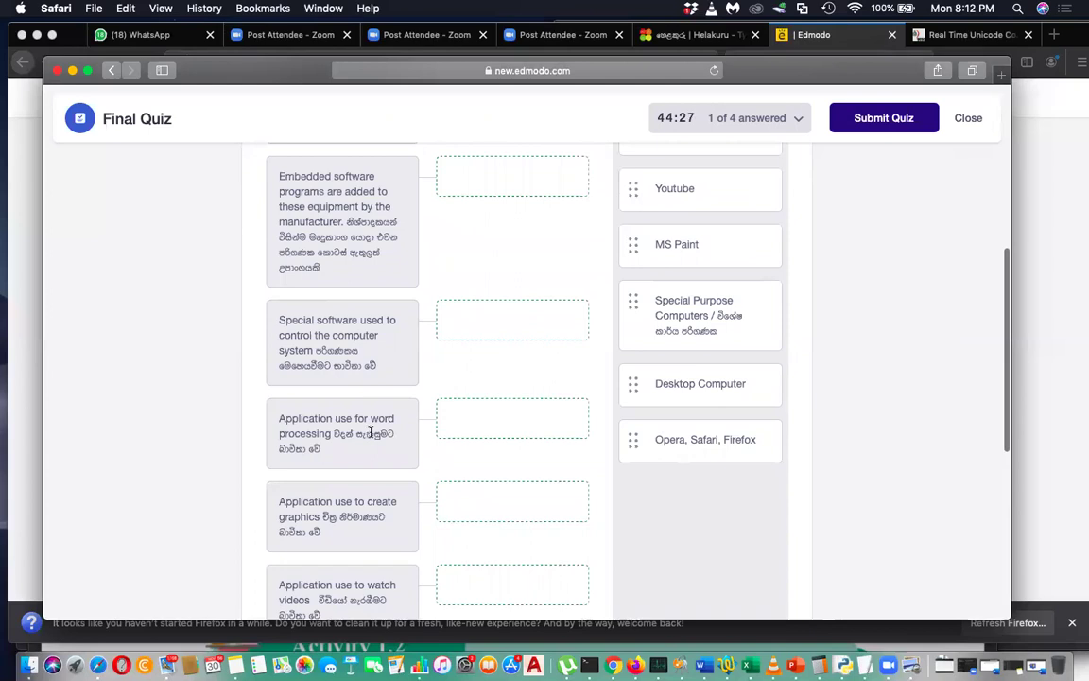
scroll(369, 431, up, 2)
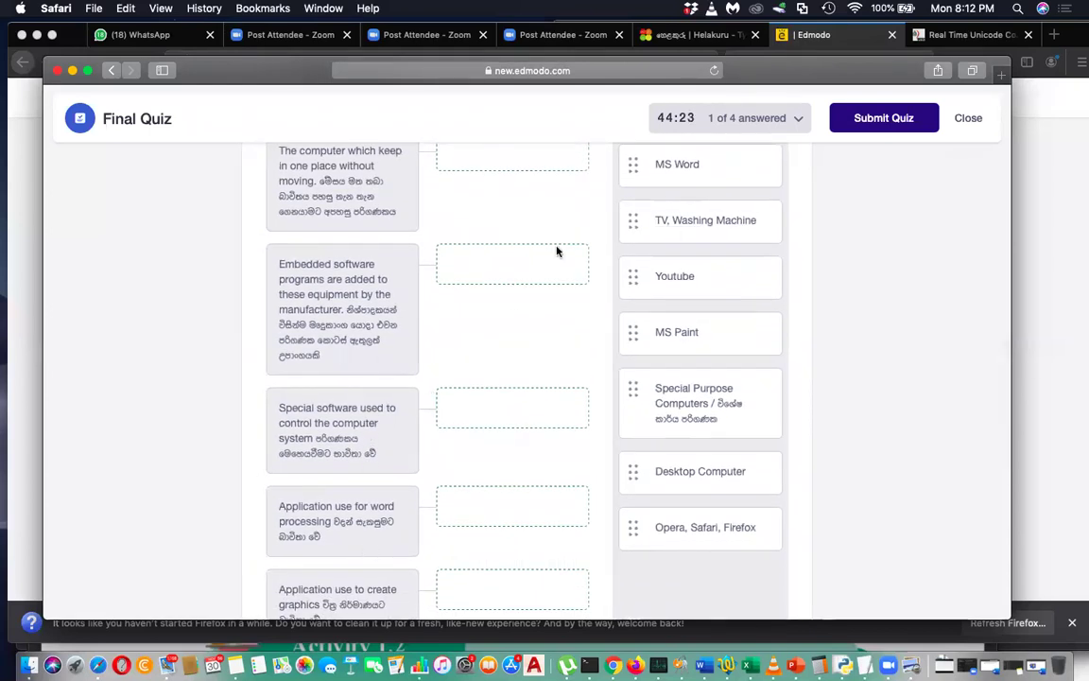
drag(677, 173, 473, 537)
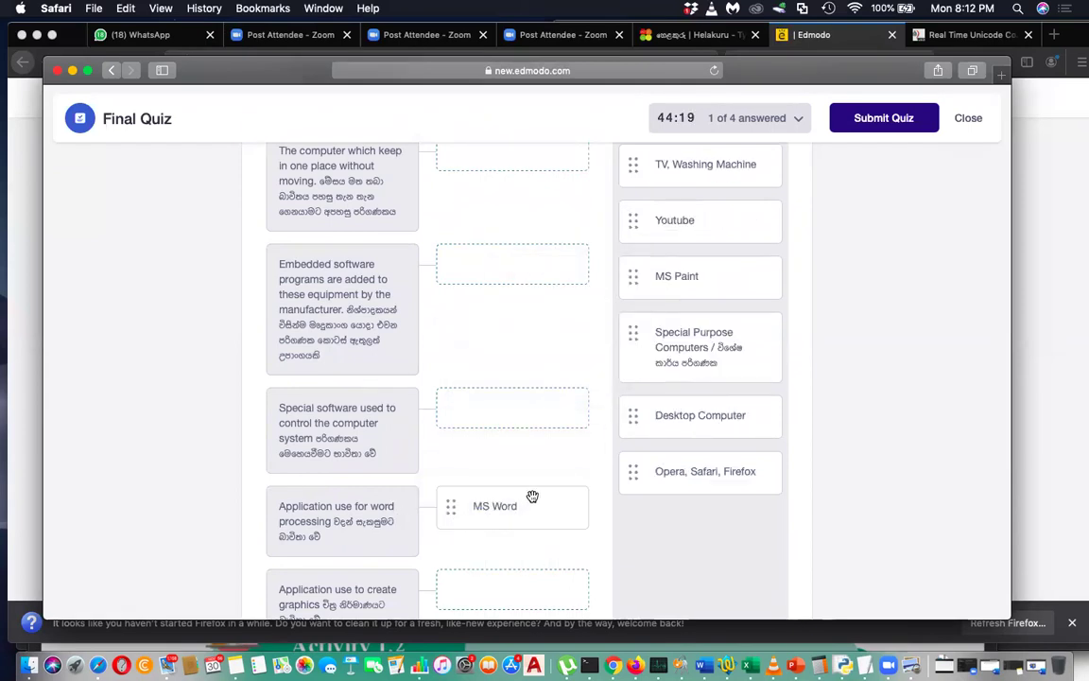
scroll(568, 522, down, 2)
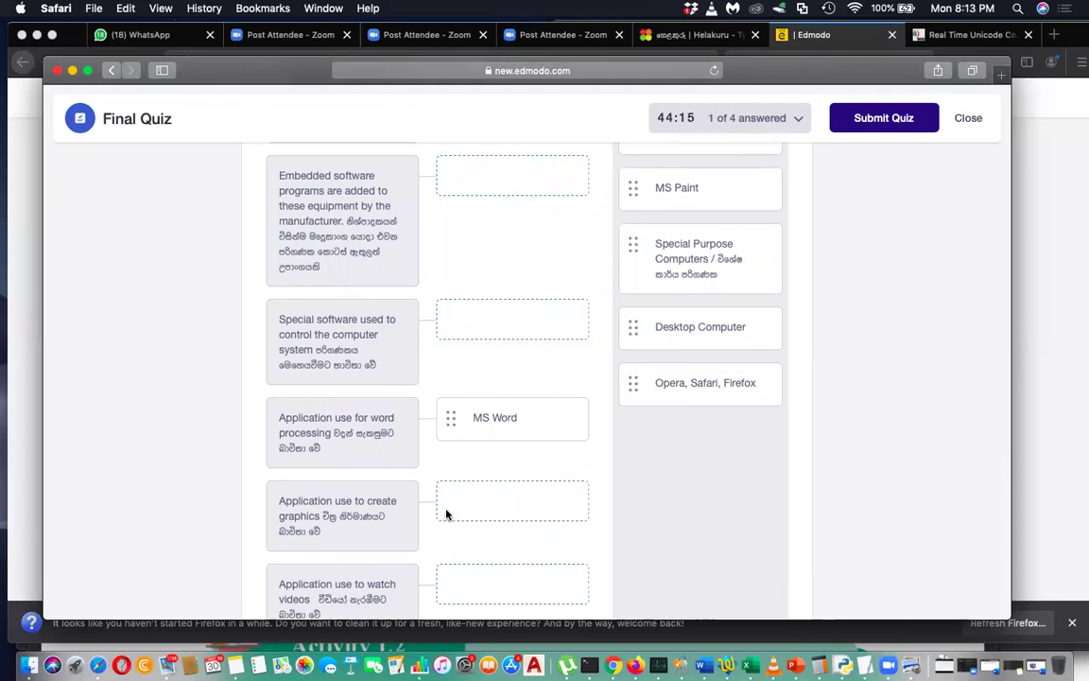
drag(693, 189, 517, 516)
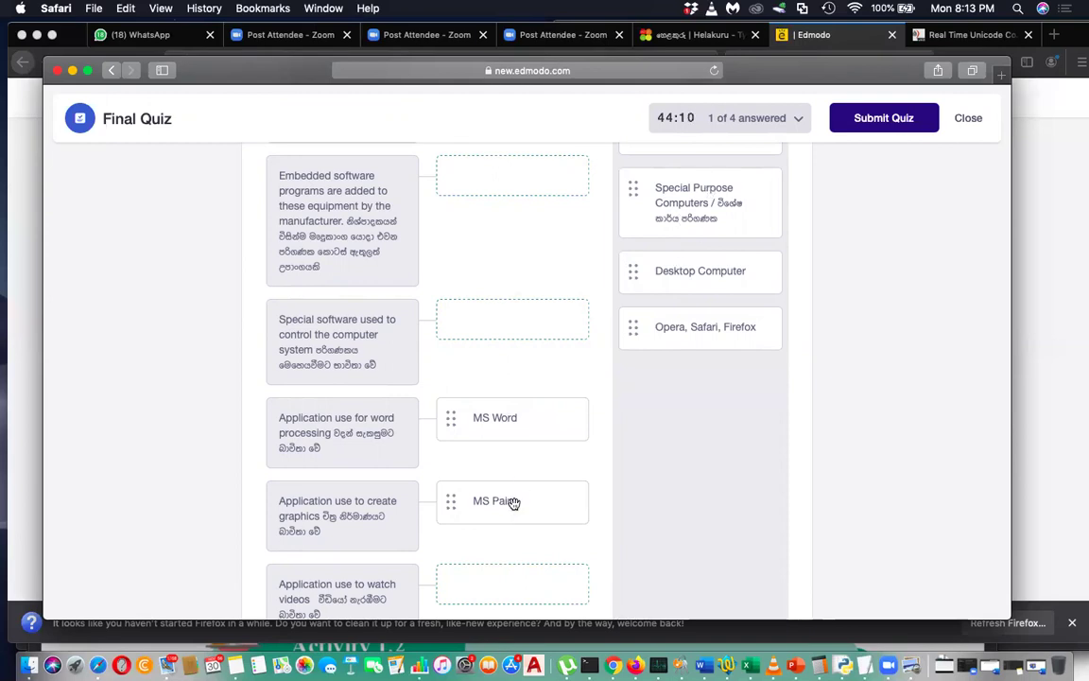
scroll(513, 502, up, 5)
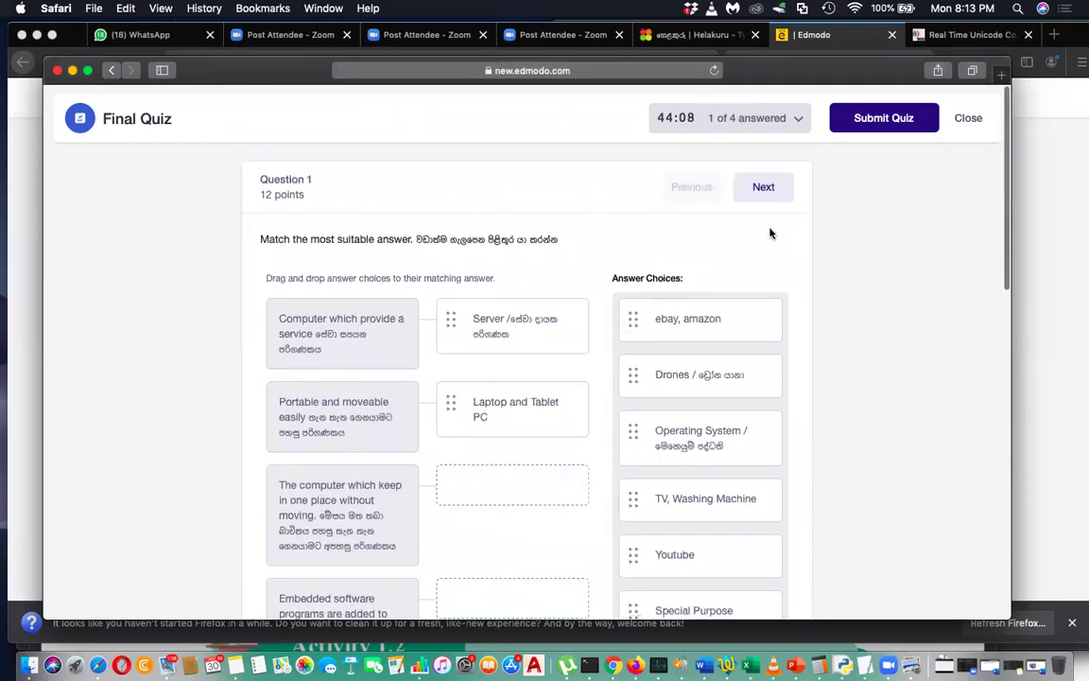
- Pass Question 2 with answer D kept and continue to the fill-in-the-blanks Question 3
click(763, 187)
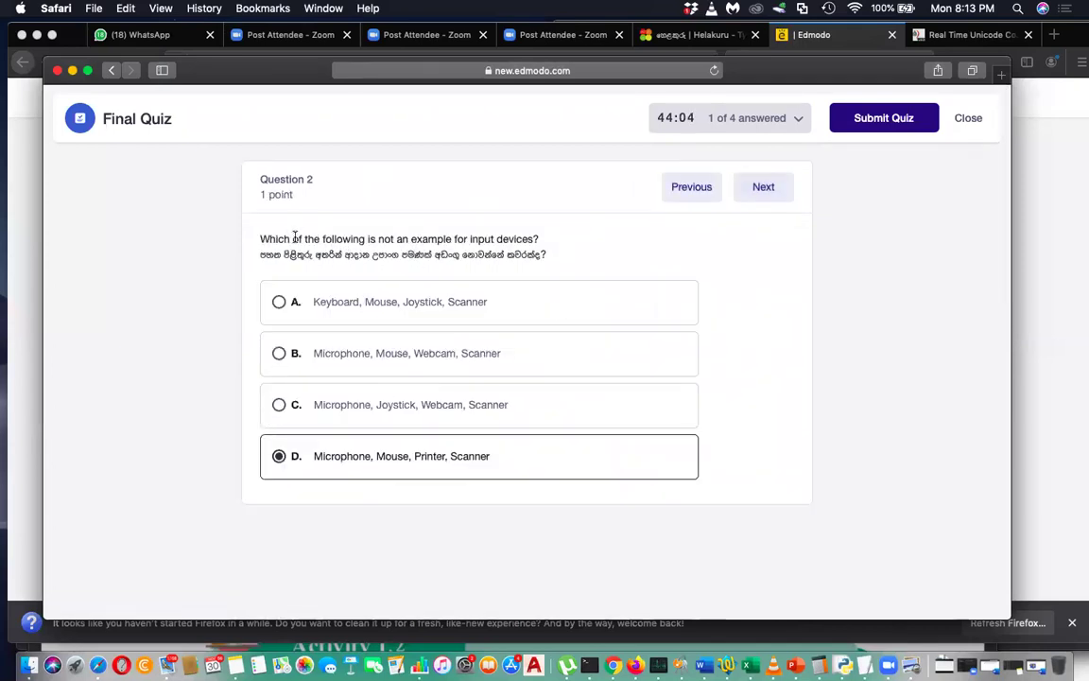
triple_click(396, 237)
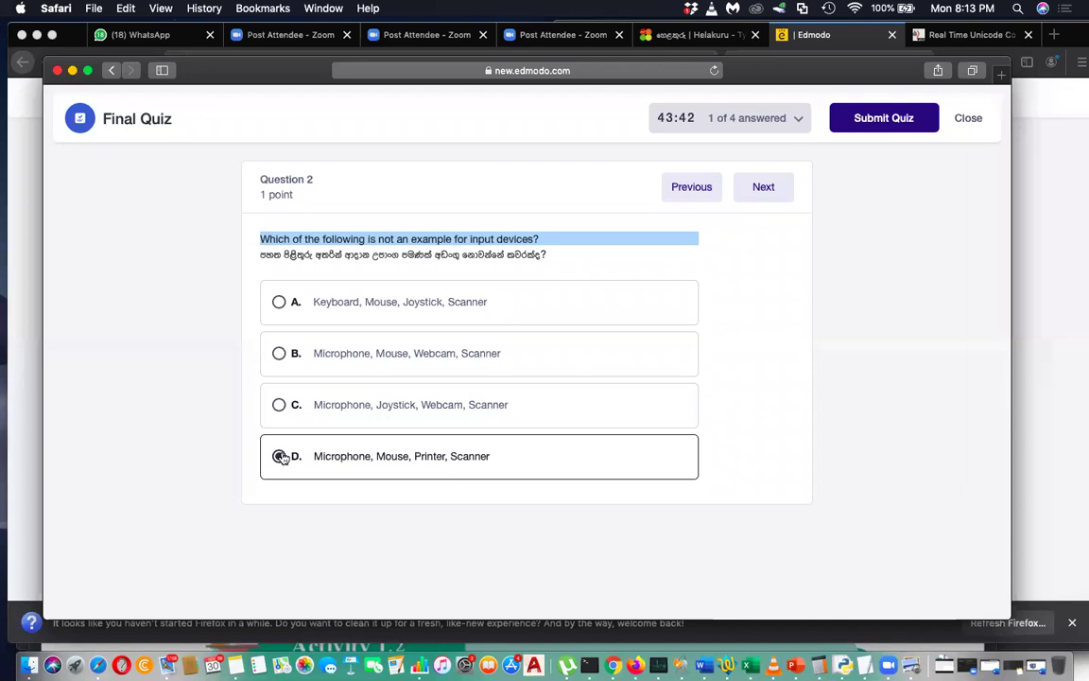
click(771, 187)
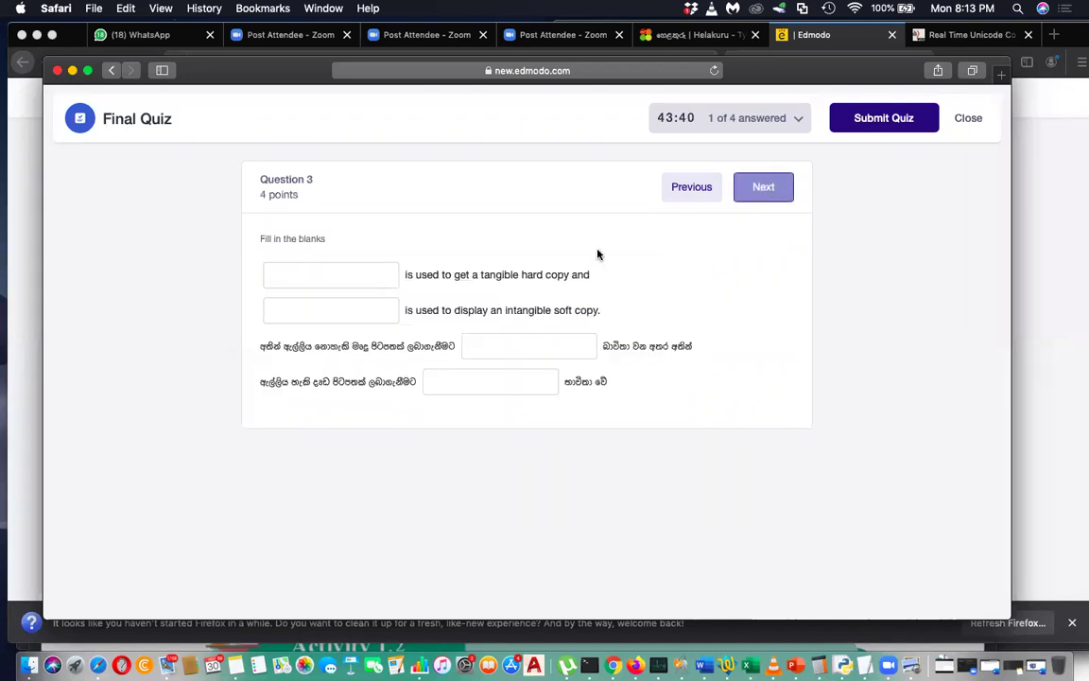
- Enter 'printer' and 'screen' in Question 3's first two blanks, then advance to Question 4
click(362, 277)
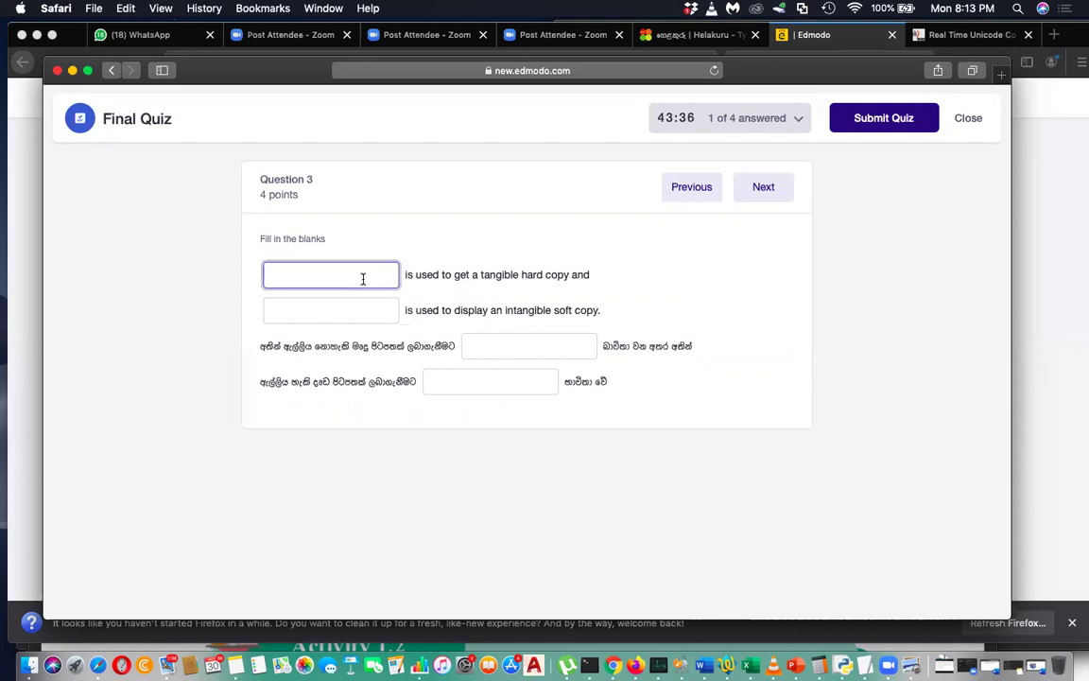
text(printer)
double_click(579, 275)
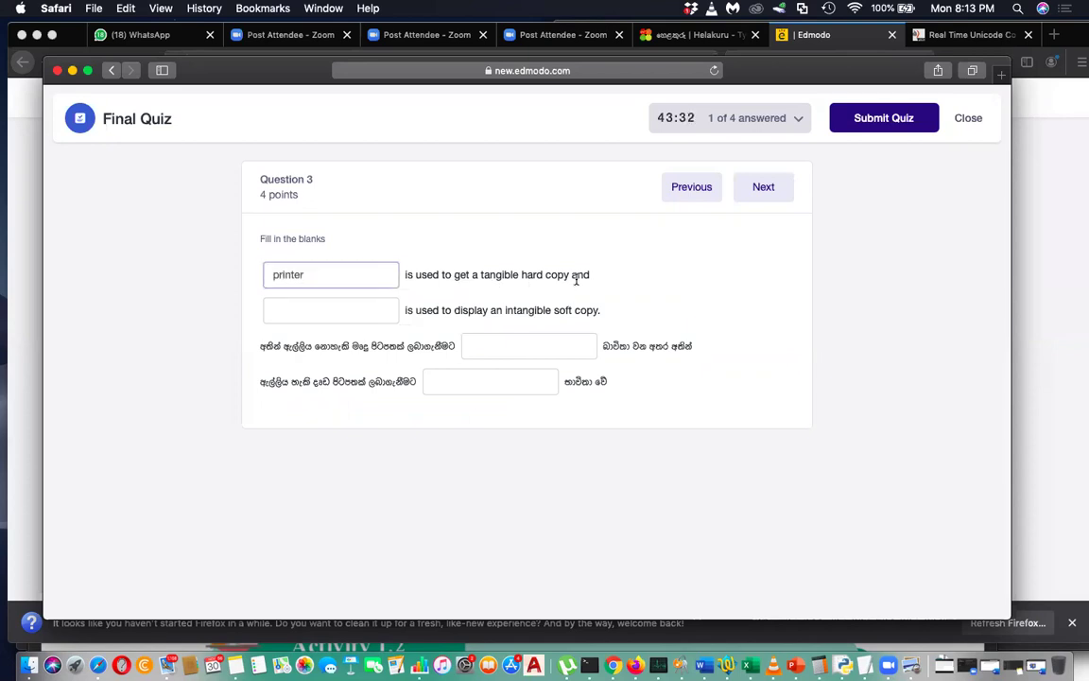
click(309, 310)
text(screen)
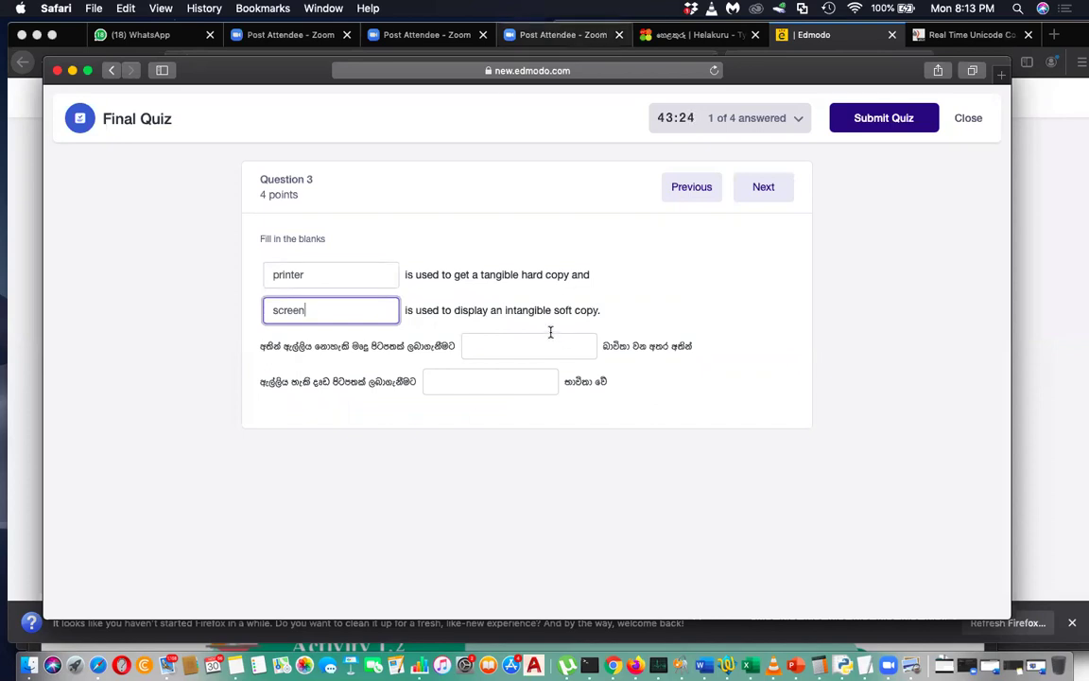
click(772, 191)
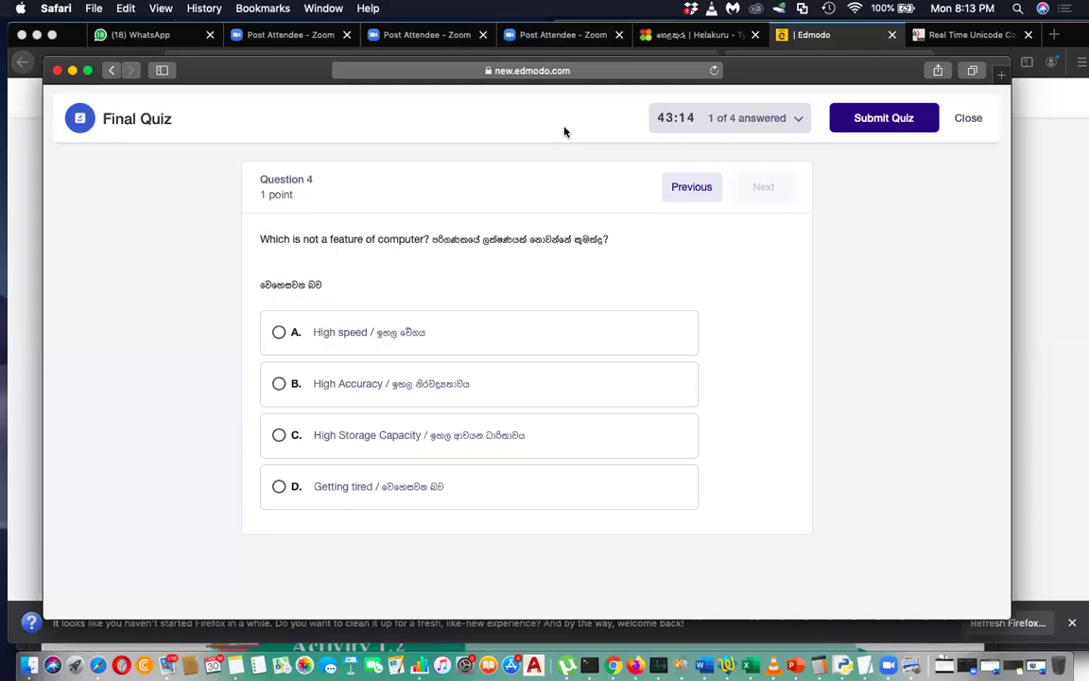
- Submit the Final Quiz with unanswered questions, confirming on the second try, scoring 7/18
click(893, 120)
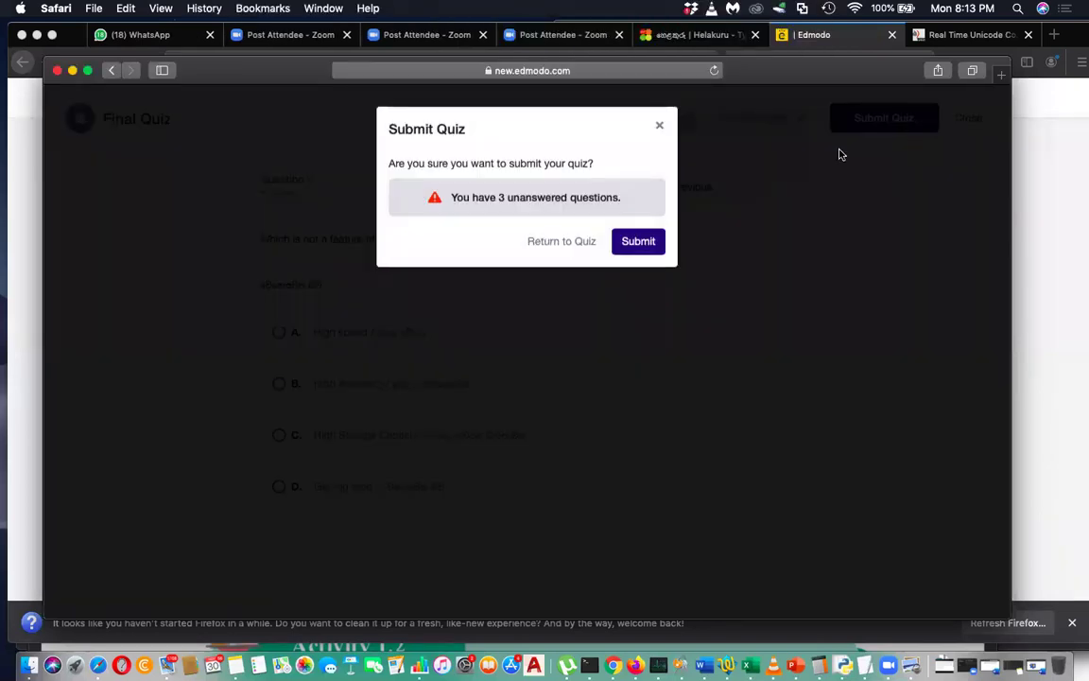
click(660, 125)
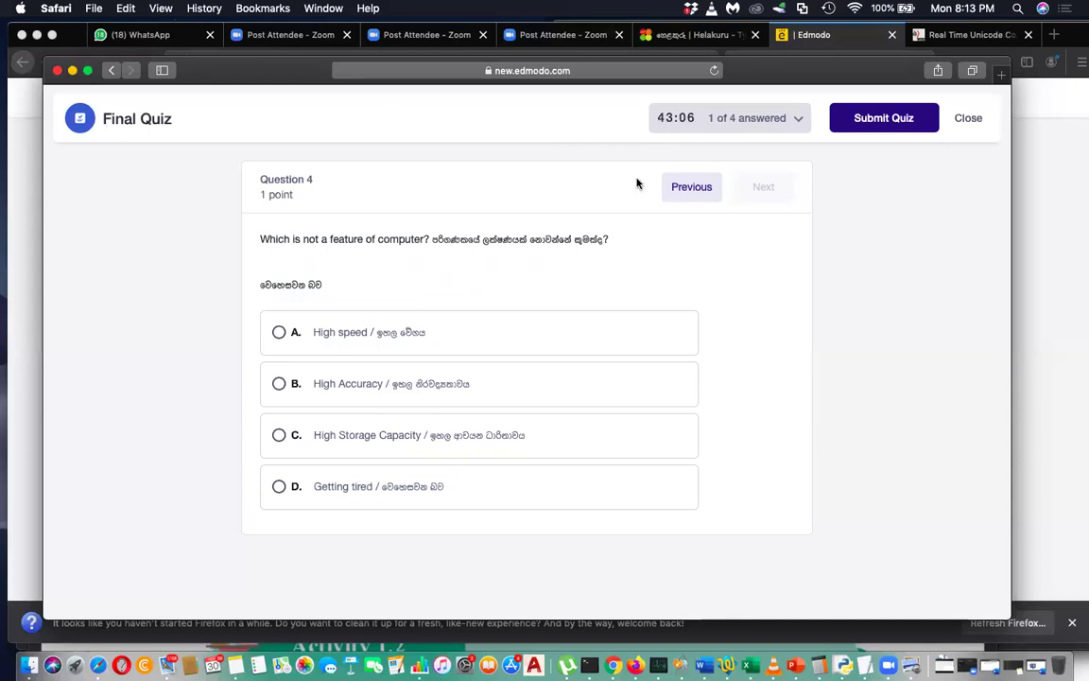
click(891, 130)
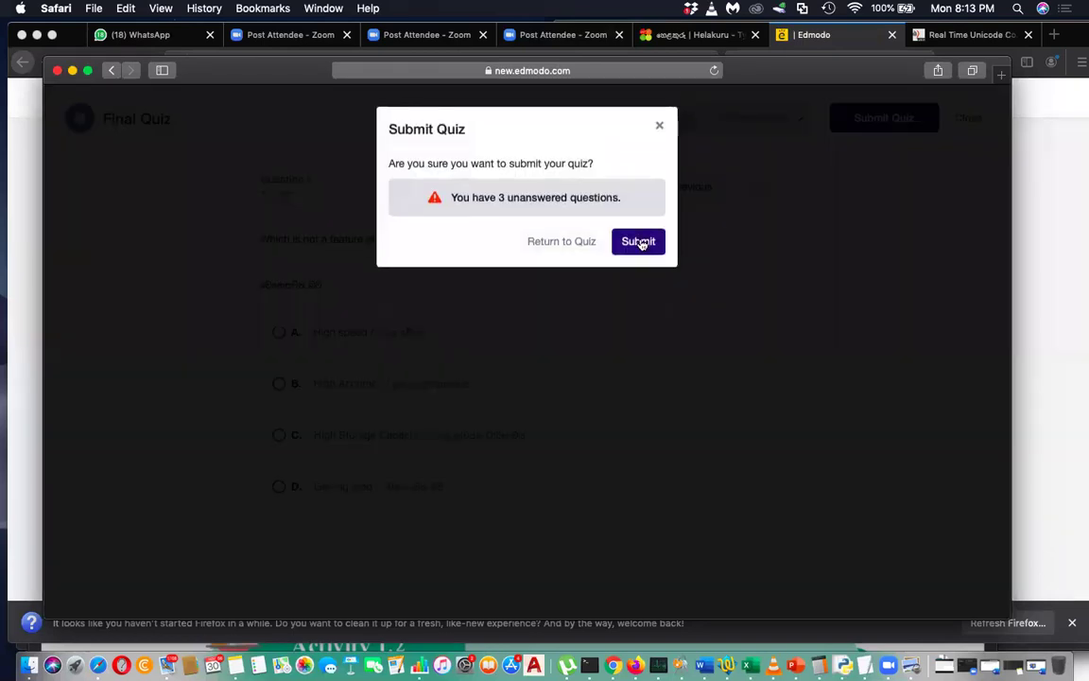
click(645, 242)
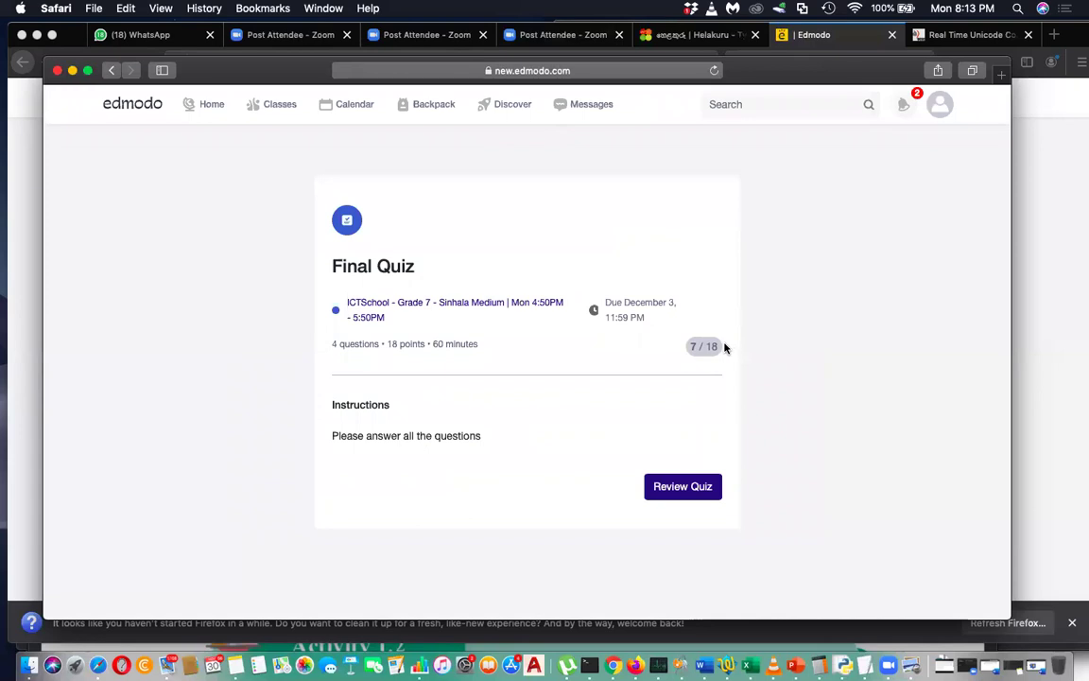
- Reload the teacher's Firefox results and open the test student's newly Graded 7/18 submission
click(636, 666)
scroll(530, 358, up, 5)
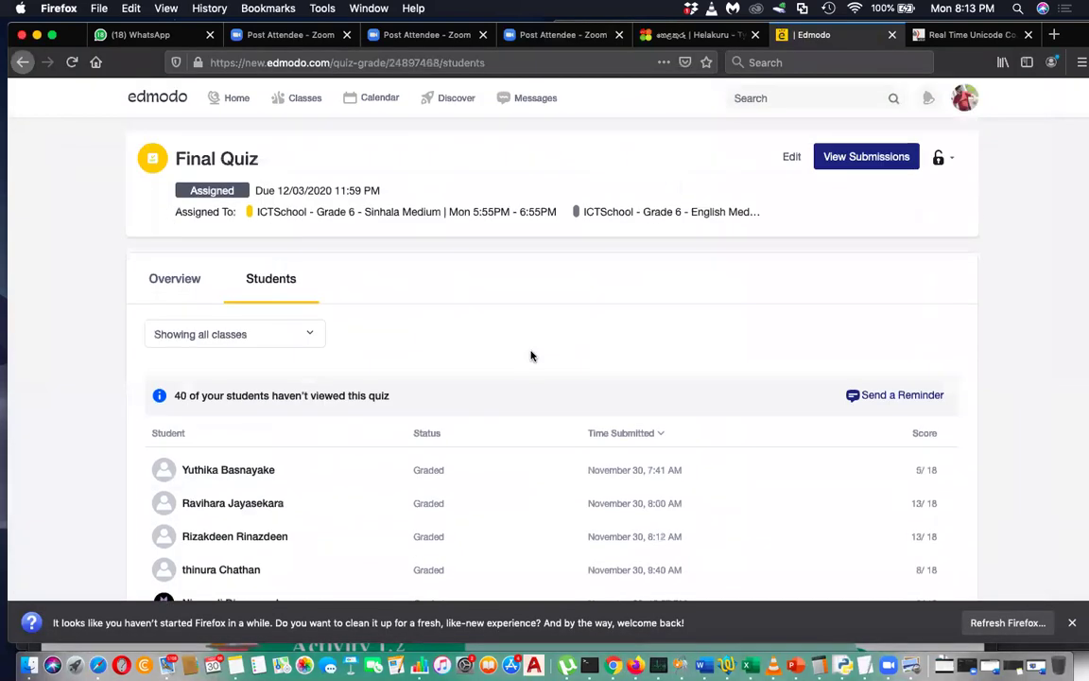
click(72, 61)
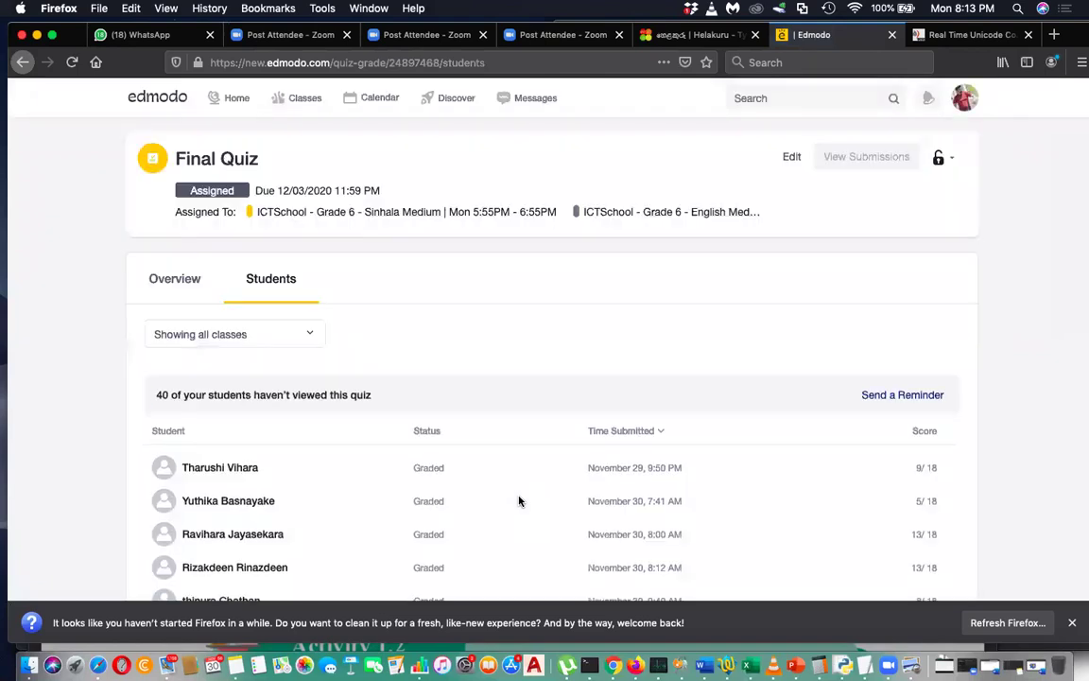
scroll(518, 501, down, 10)
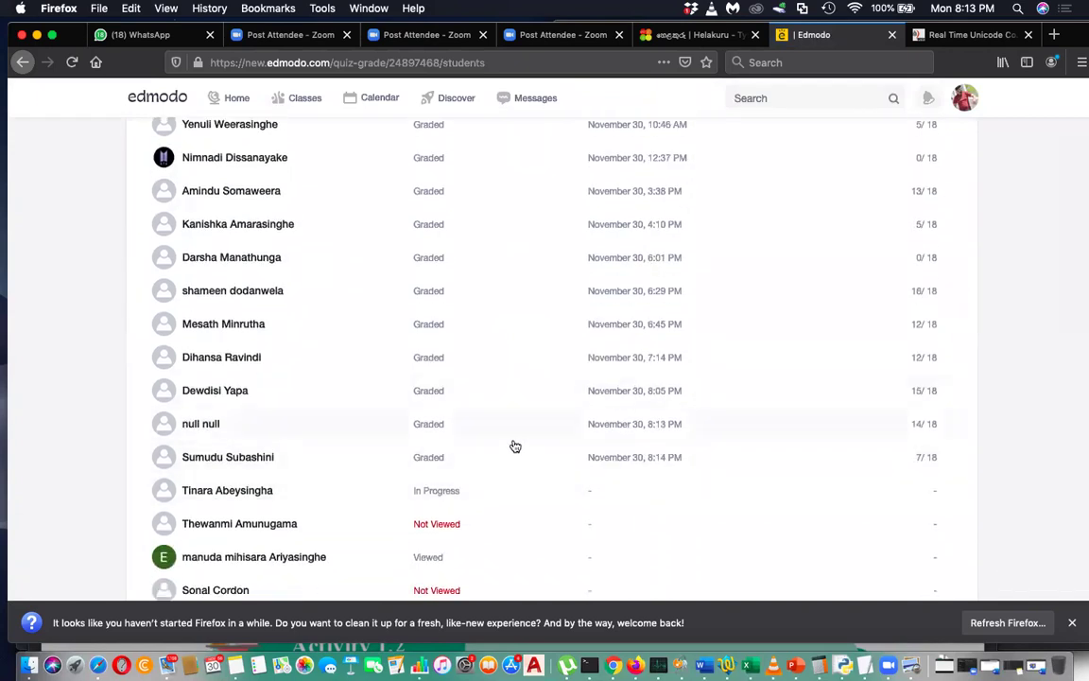
click(930, 467)
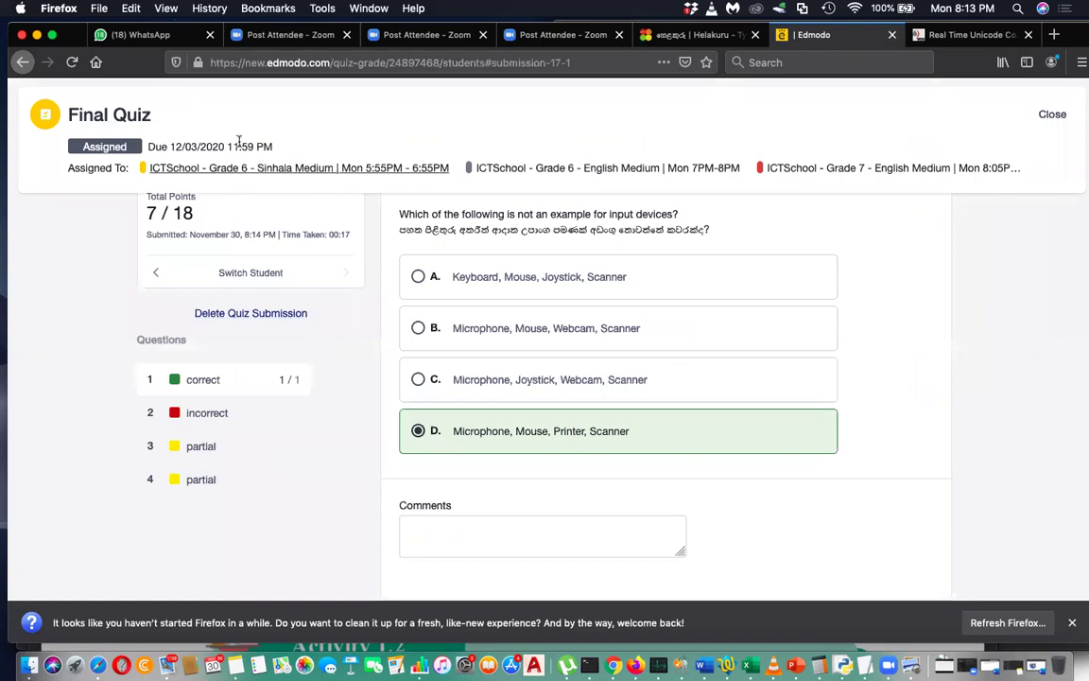
- Delete the test student's 7/18 quiz submission, confirm it, and go back to the student list
scroll(289, 297, up, 2)
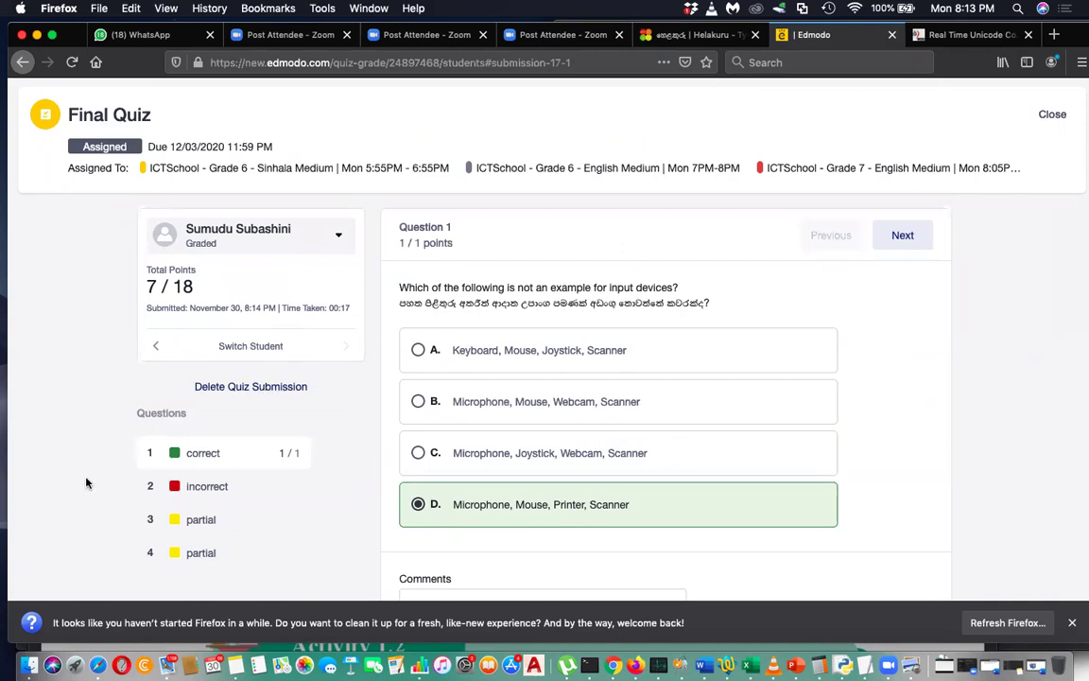
click(256, 395)
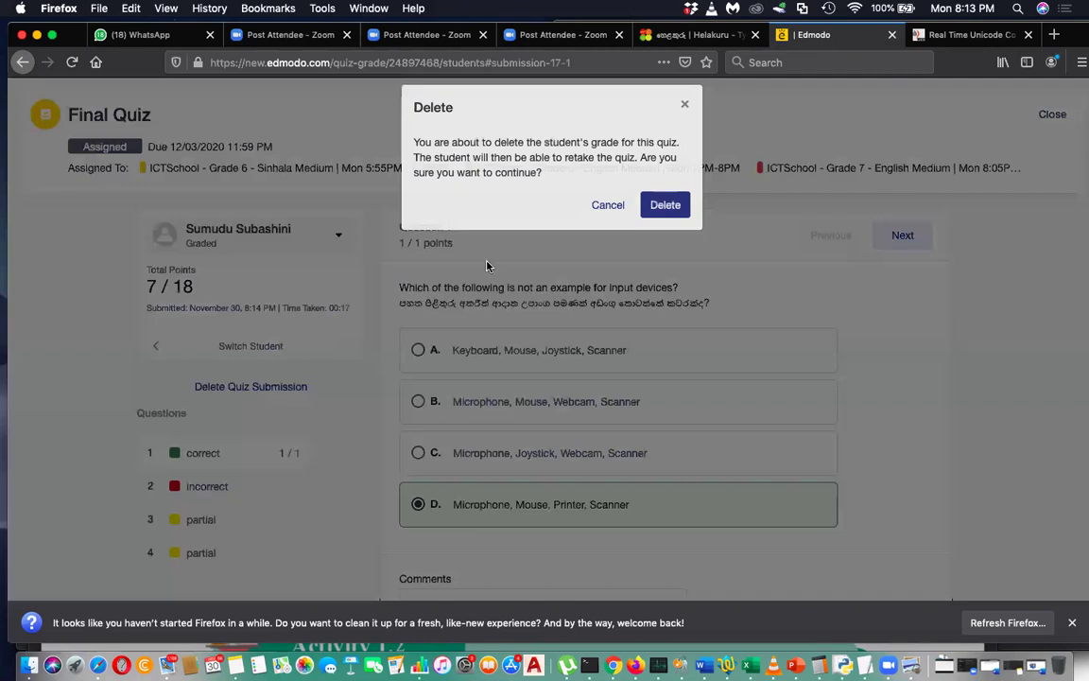
click(677, 219)
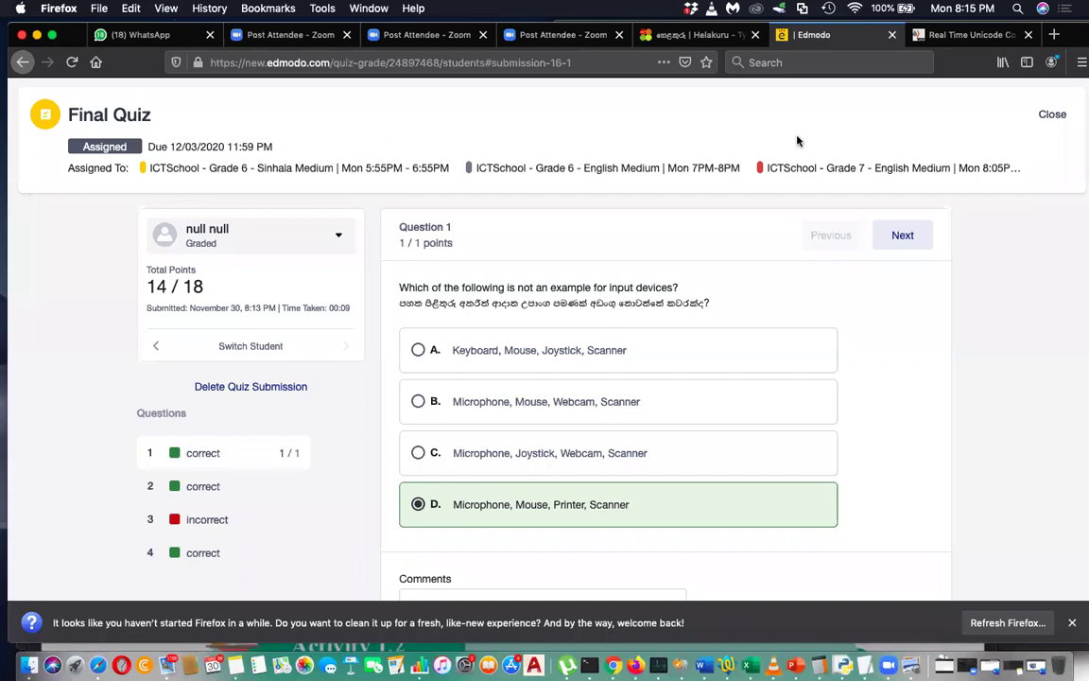
click(22, 62)
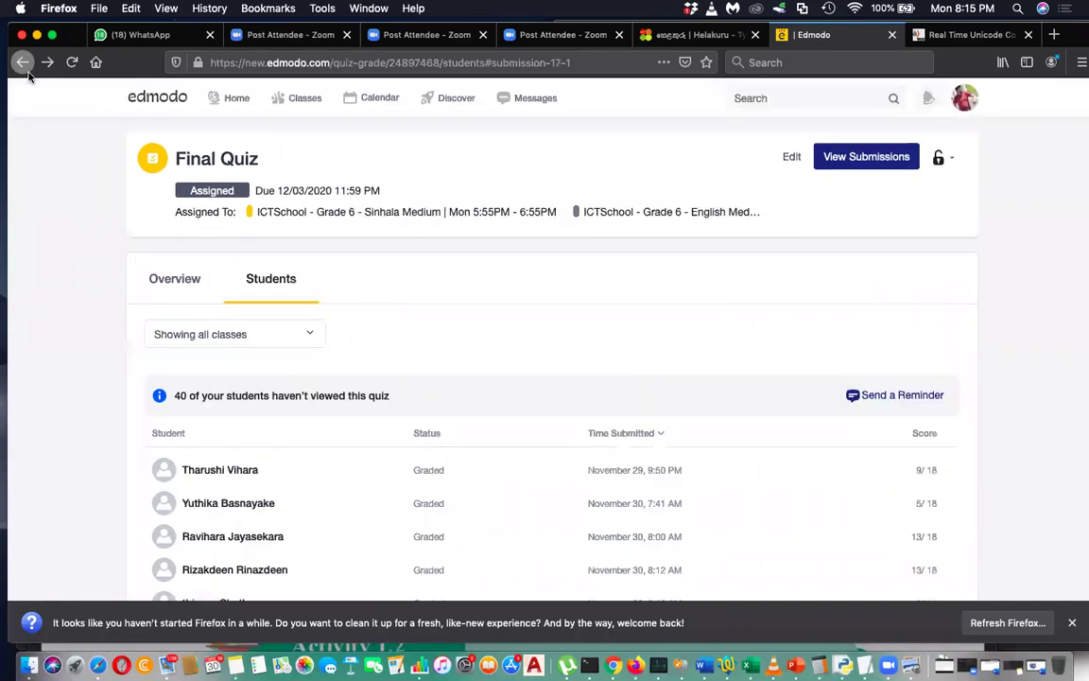
- Return from the Final Quiz results to the student list, then go to the Edmodo home feed
click(23, 63)
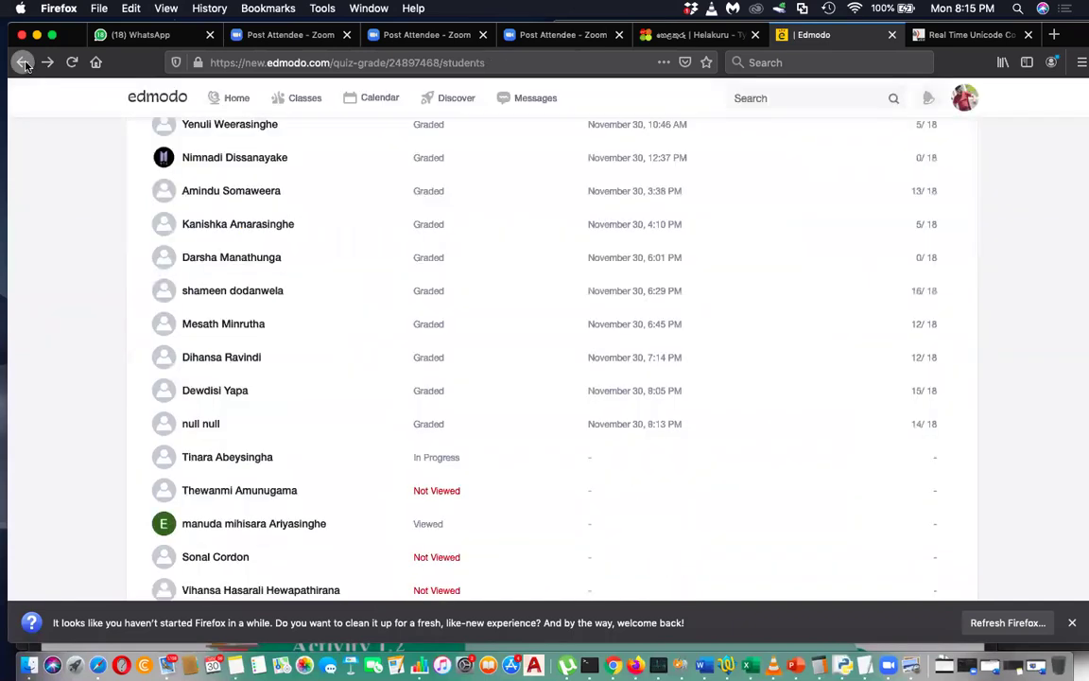
scroll(316, 333, up, 5)
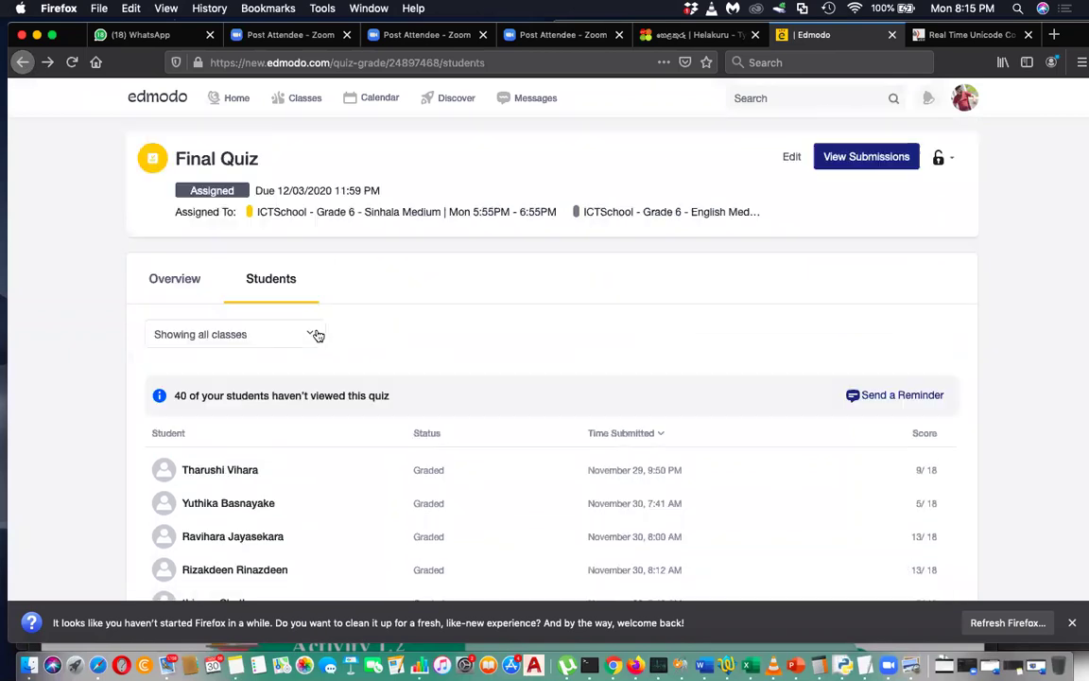
click(243, 109)
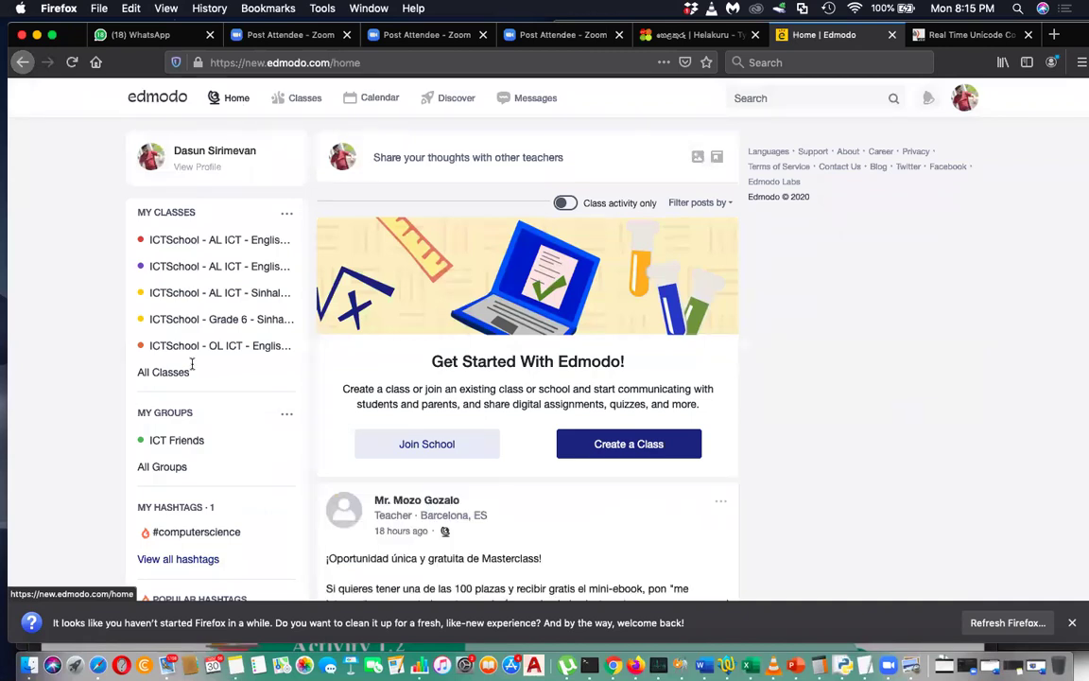
- Open the ICT Friends group from My Groups in the sidebar
scroll(194, 445, down, 1)
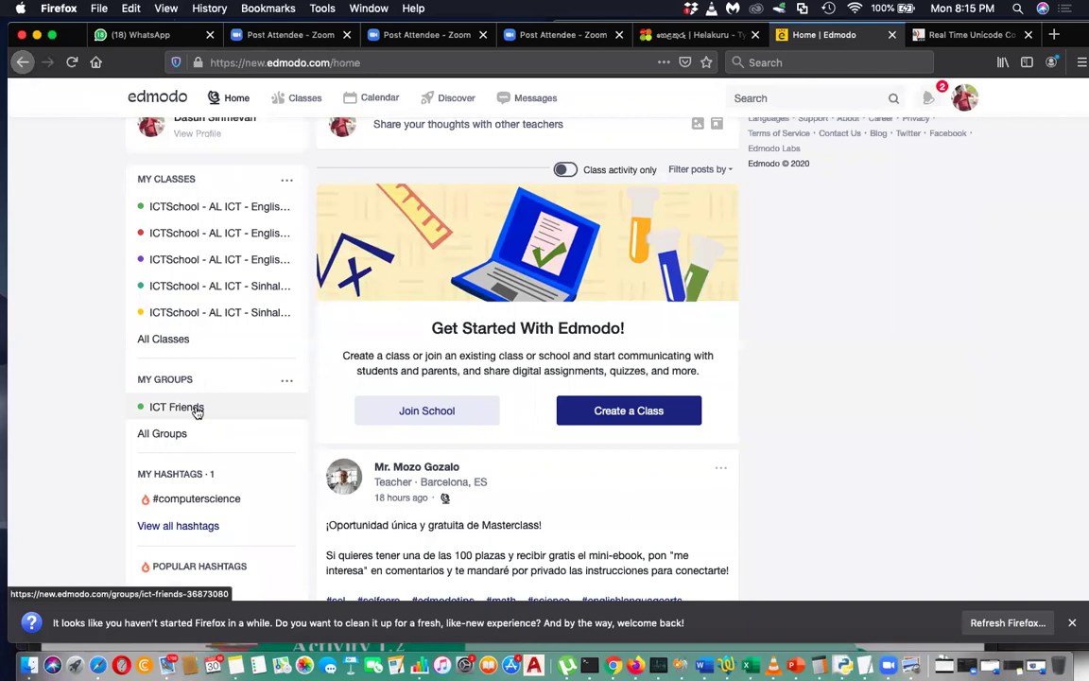
click(176, 406)
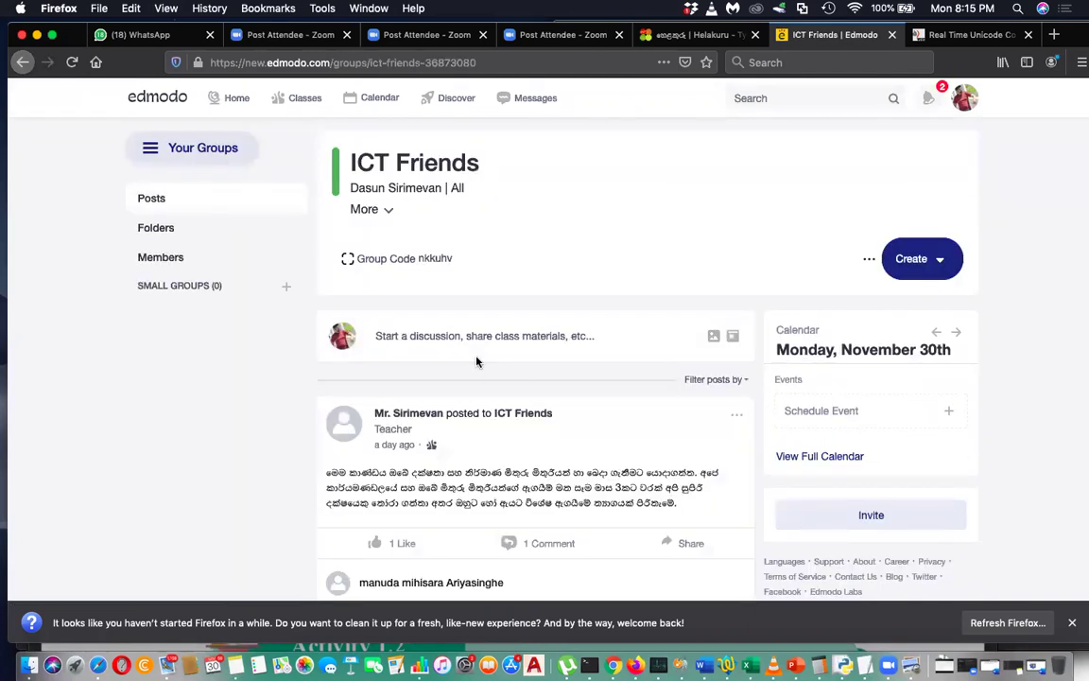
- Expand the ICT Friends details and select the description about sharing innovations and talents
scroll(476, 361, down, 5)
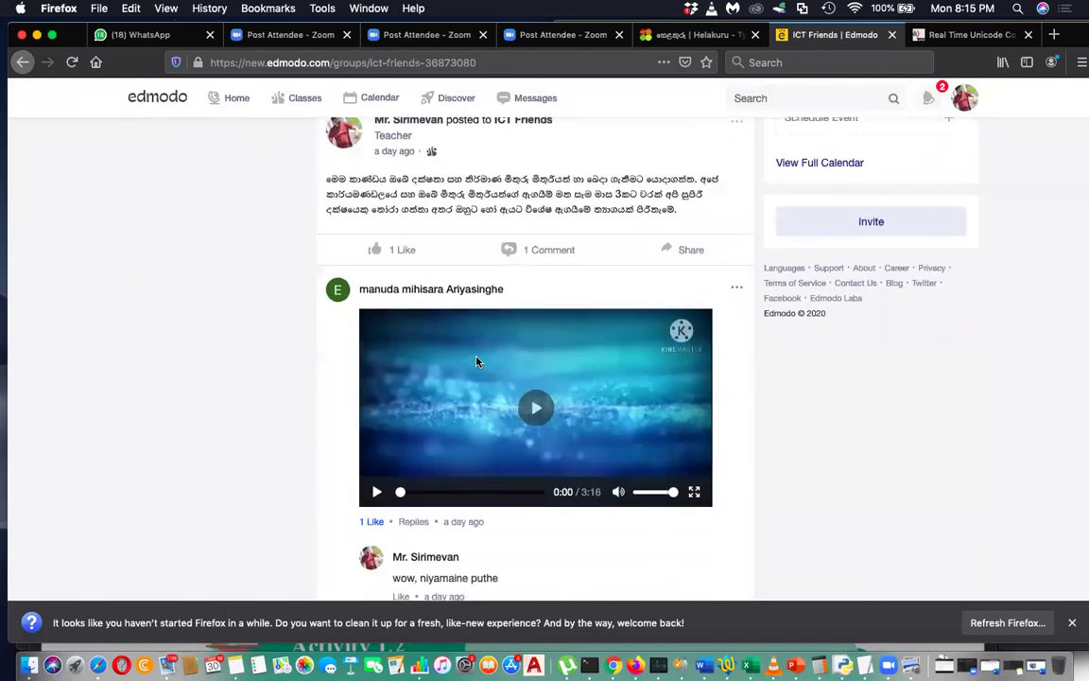
scroll(477, 362, up, 4)
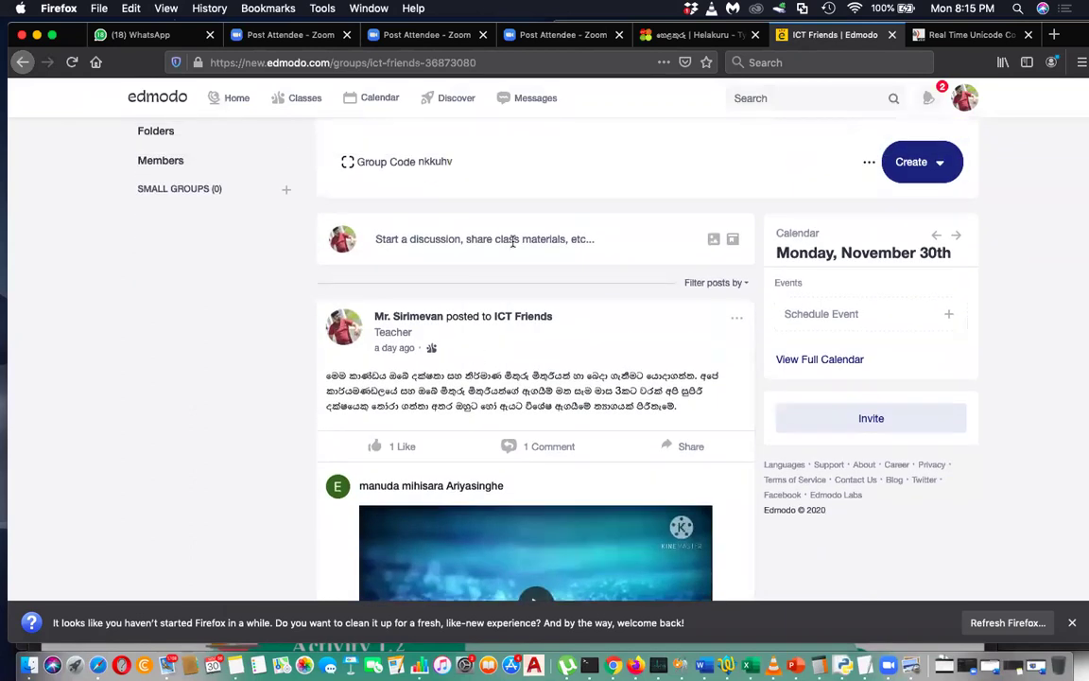
scroll(513, 243, up, 2)
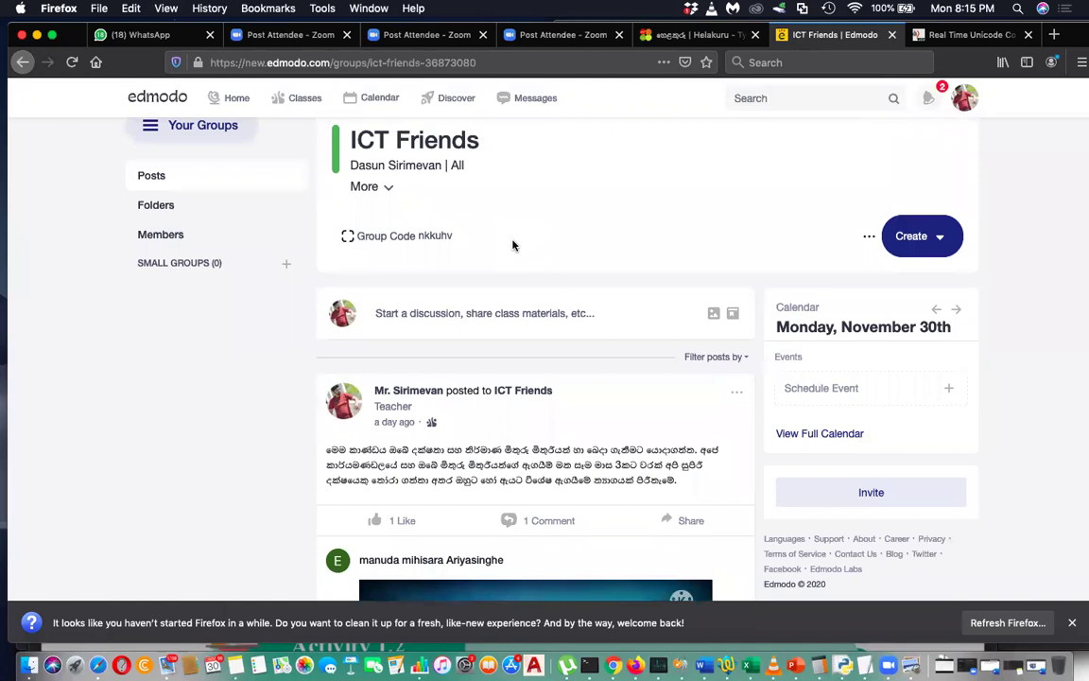
click(384, 189)
triple_click(570, 242)
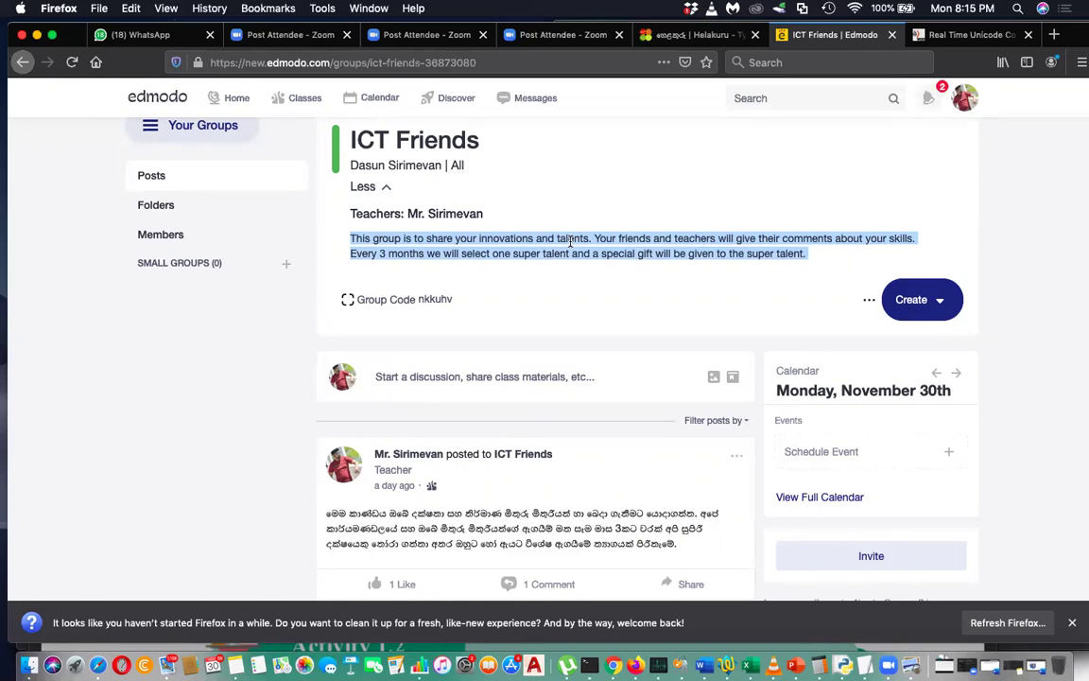
- Check the notifications list, close it, and look over the group page
click(928, 100)
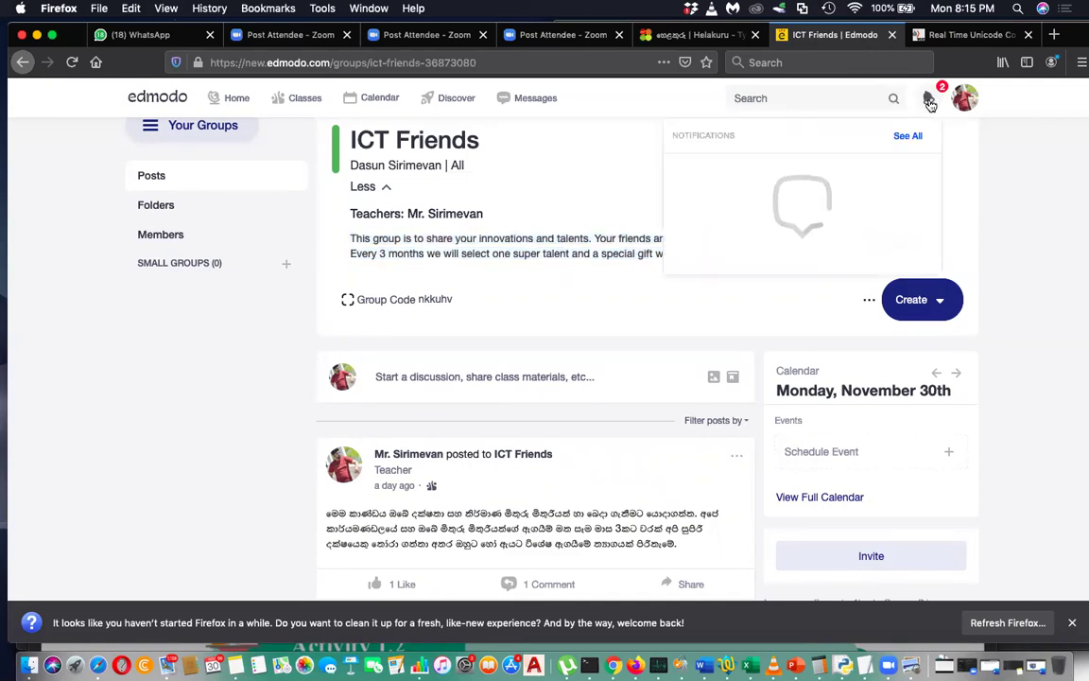
click(615, 426)
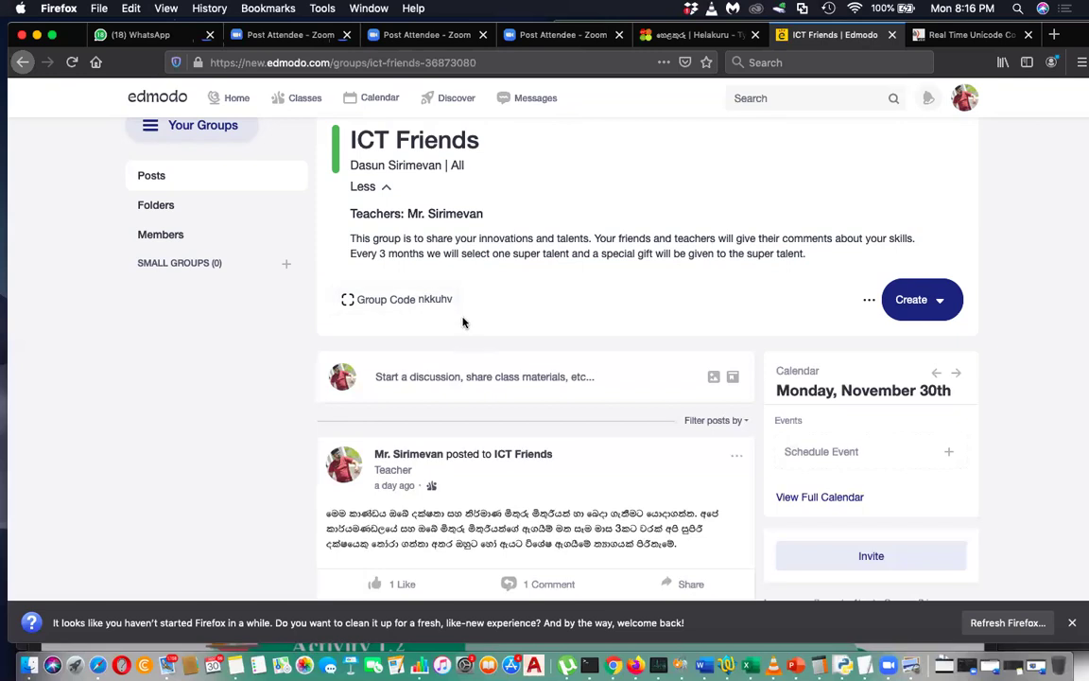
scroll(462, 322, down, 1)
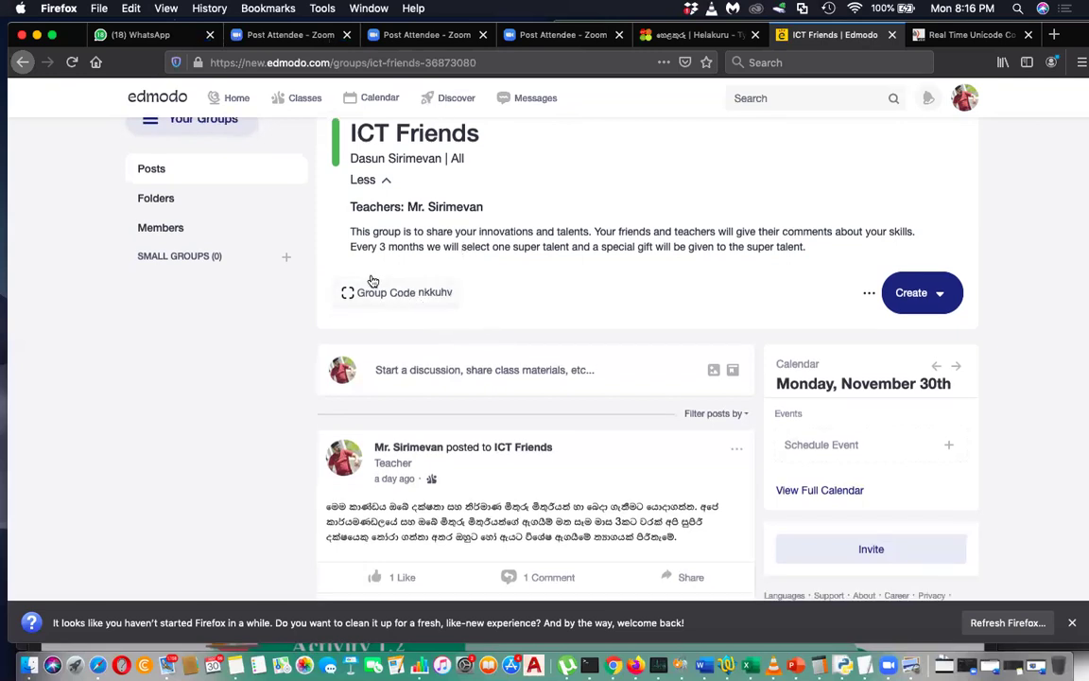
scroll(233, 189, up, 2)
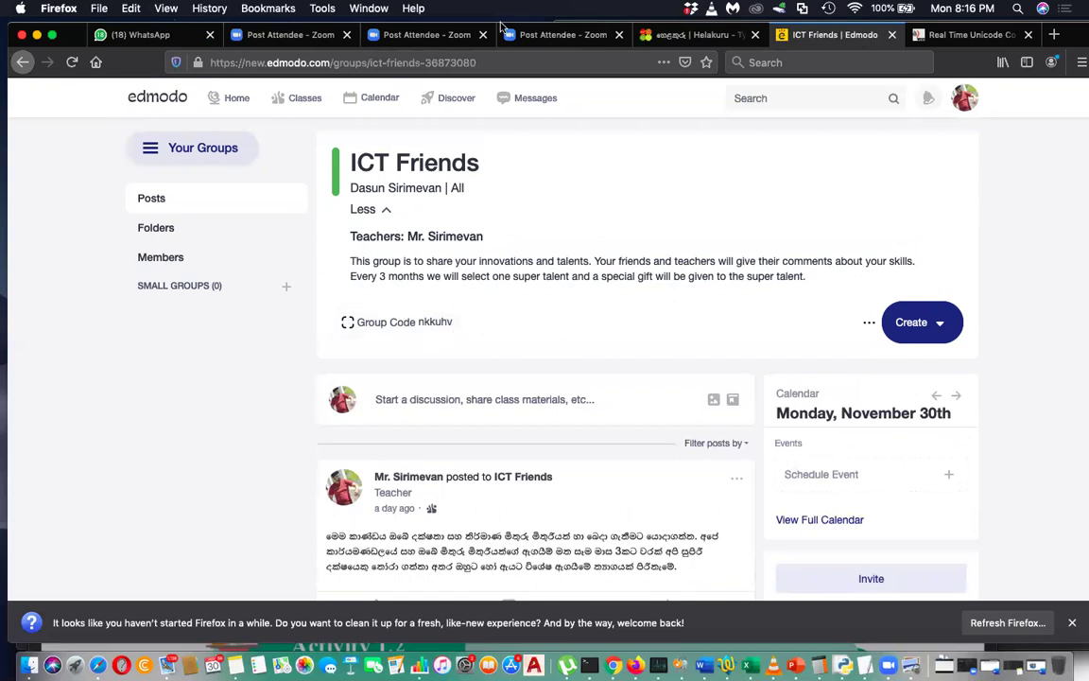
- Play the student's video post, skip ahead to about 0:25, then return to the top
scroll(528, 292, down, 5)
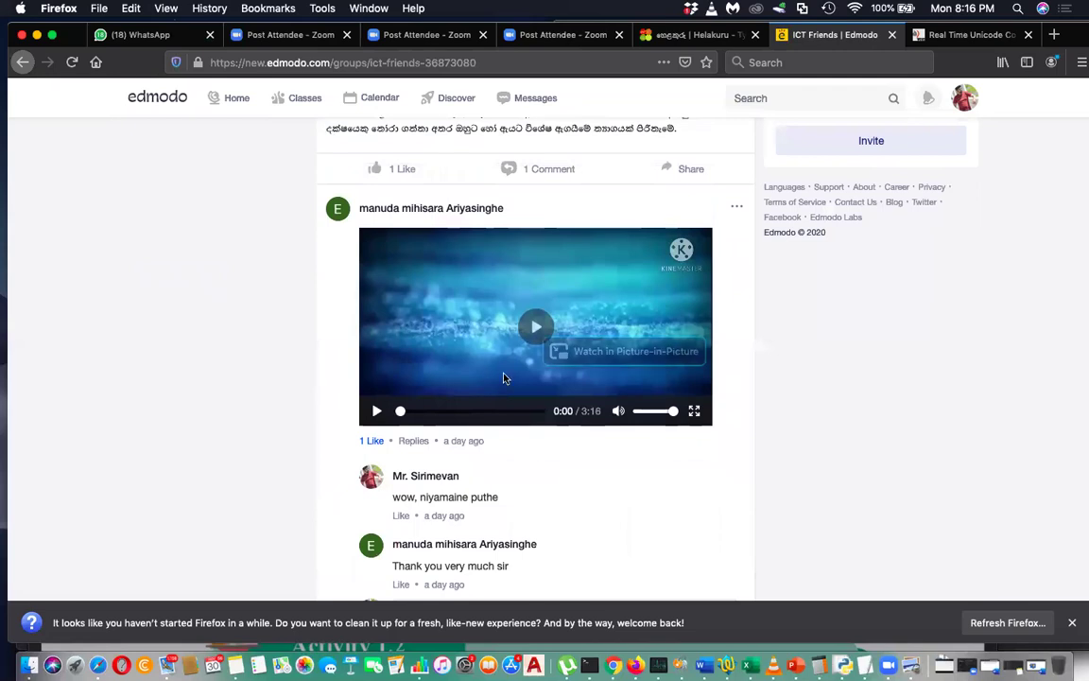
scroll(519, 384, up, 2)
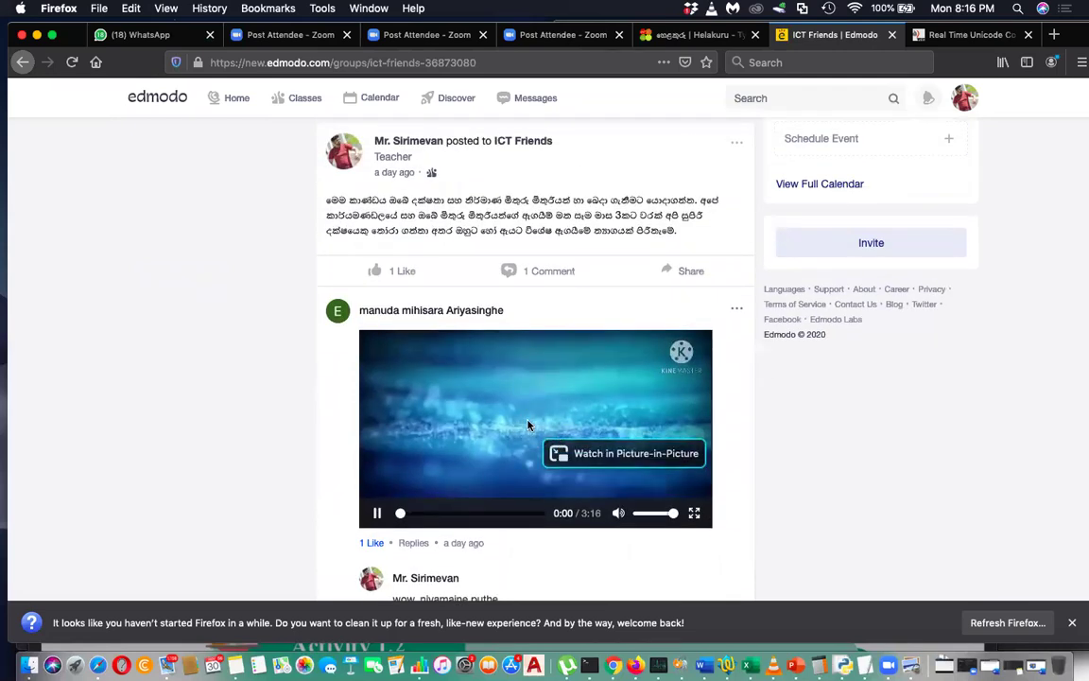
click(532, 425)
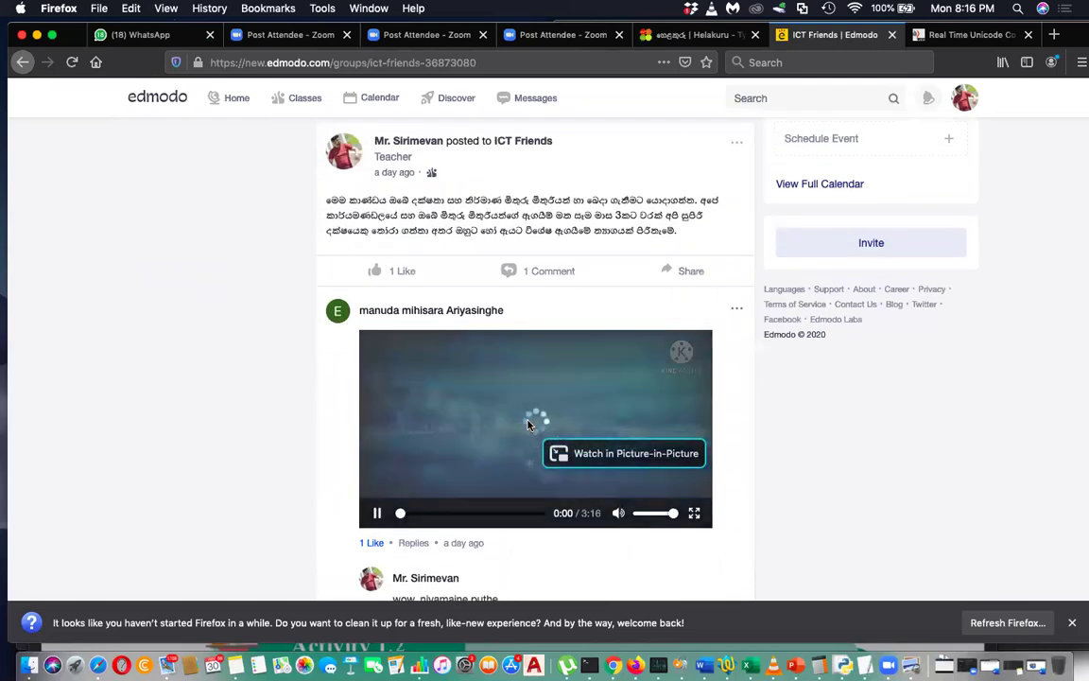
click(418, 513)
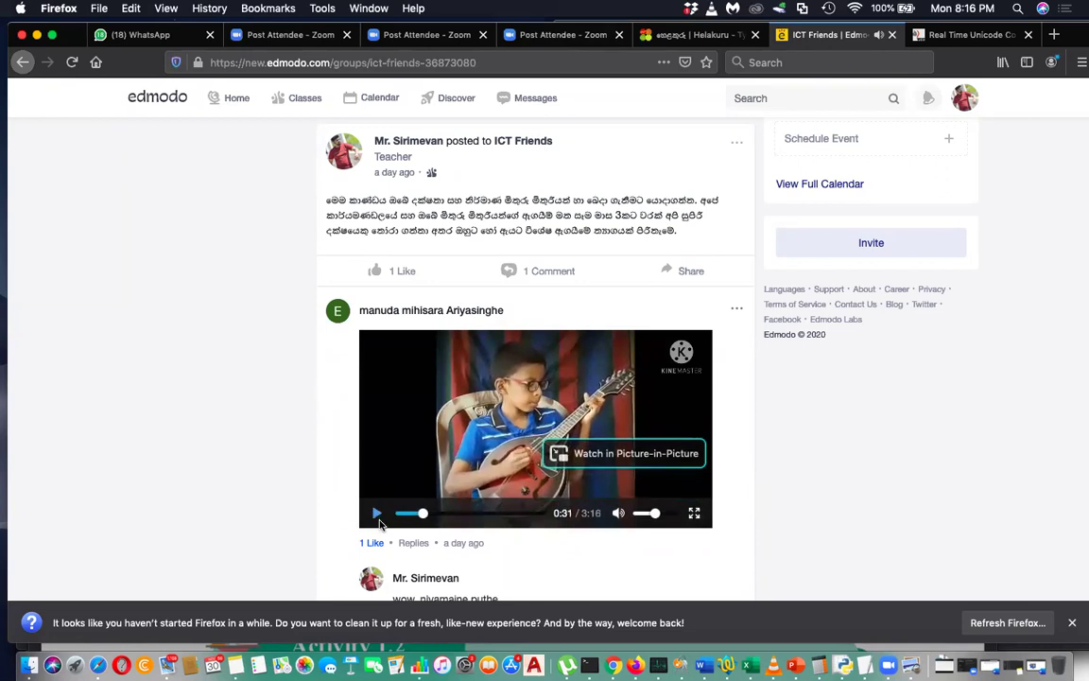
scroll(536, 250, up, 5)
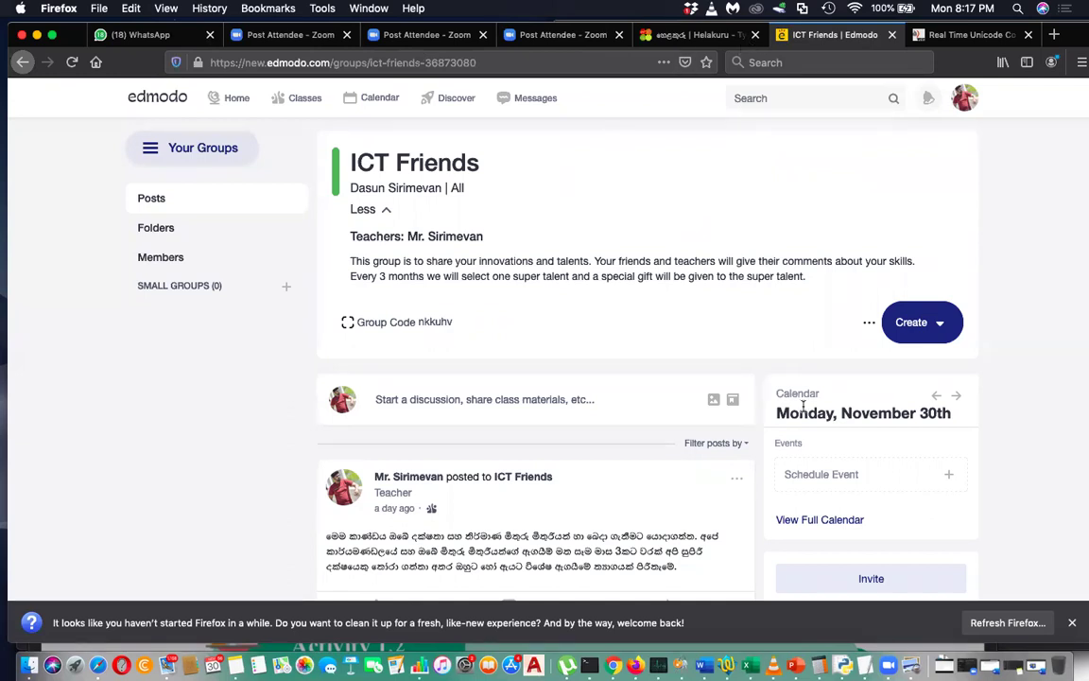
- Bring up the grade 7 work book, reposition its window, and scroll to Activity 1.1
click(911, 665)
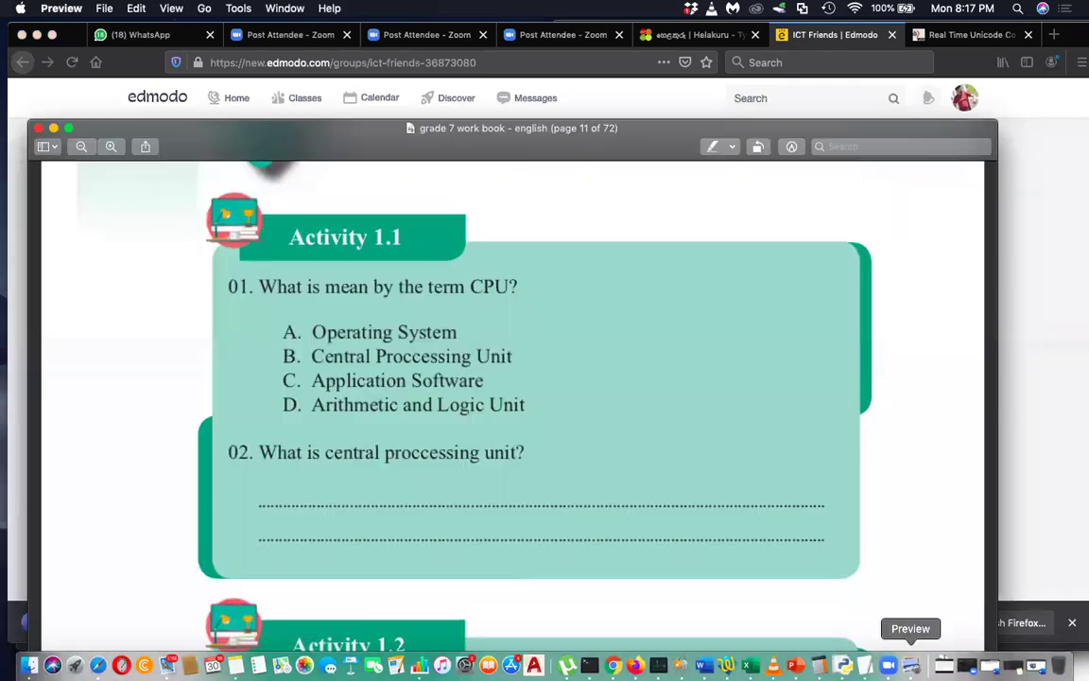
drag(585, 115, 574, 57)
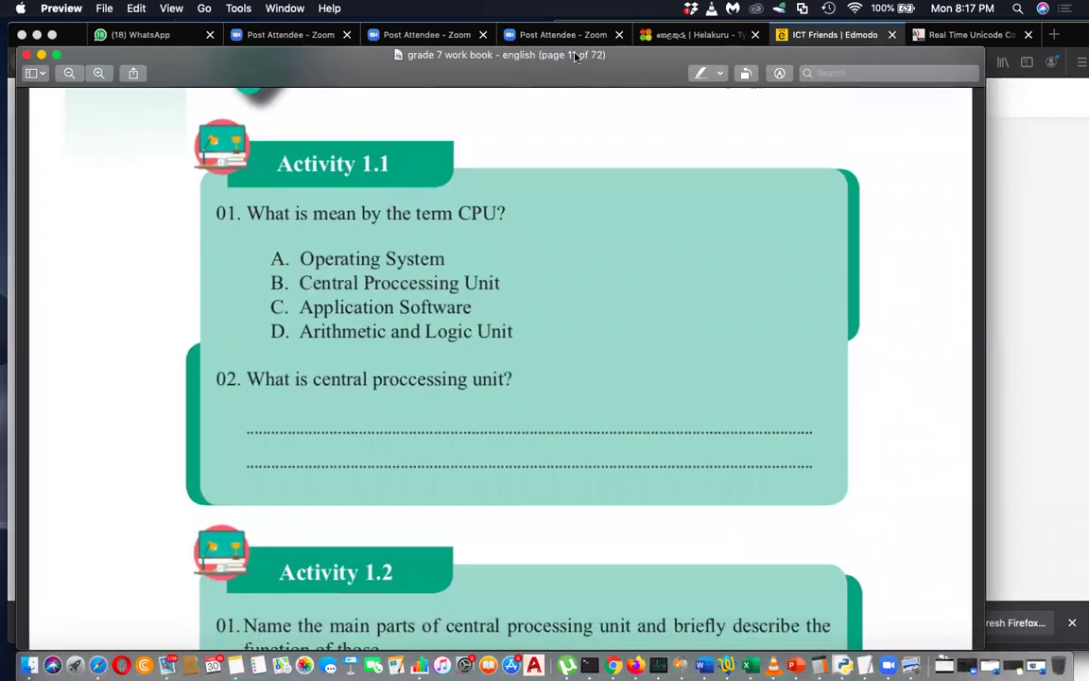
drag(838, 59, 826, 31)
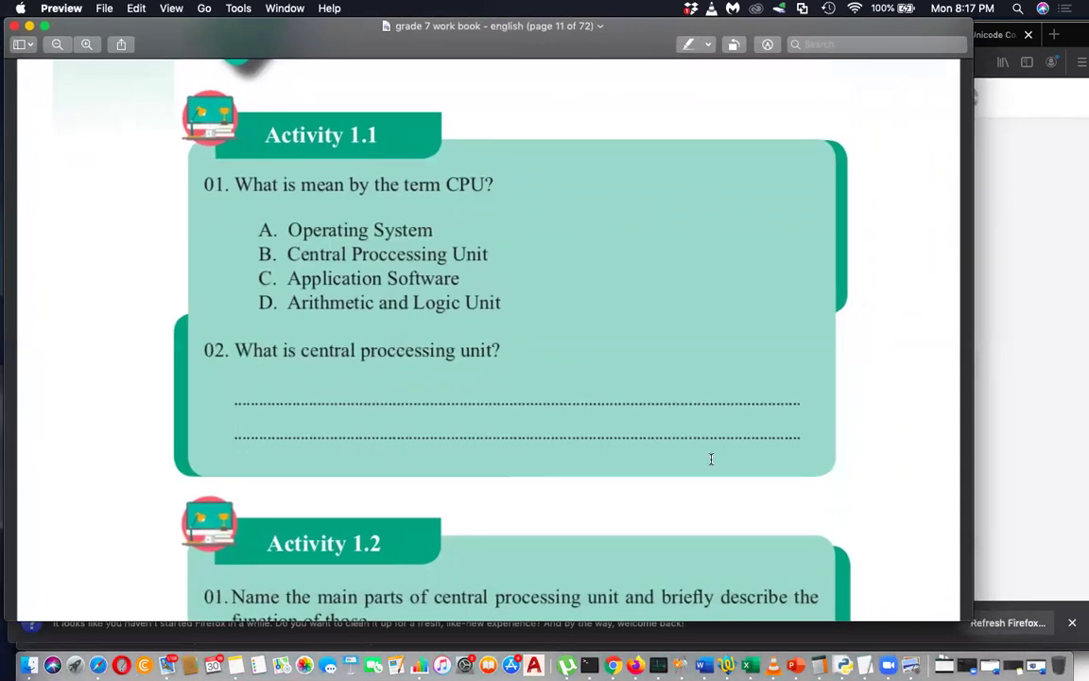
scroll(709, 461, down, 2)
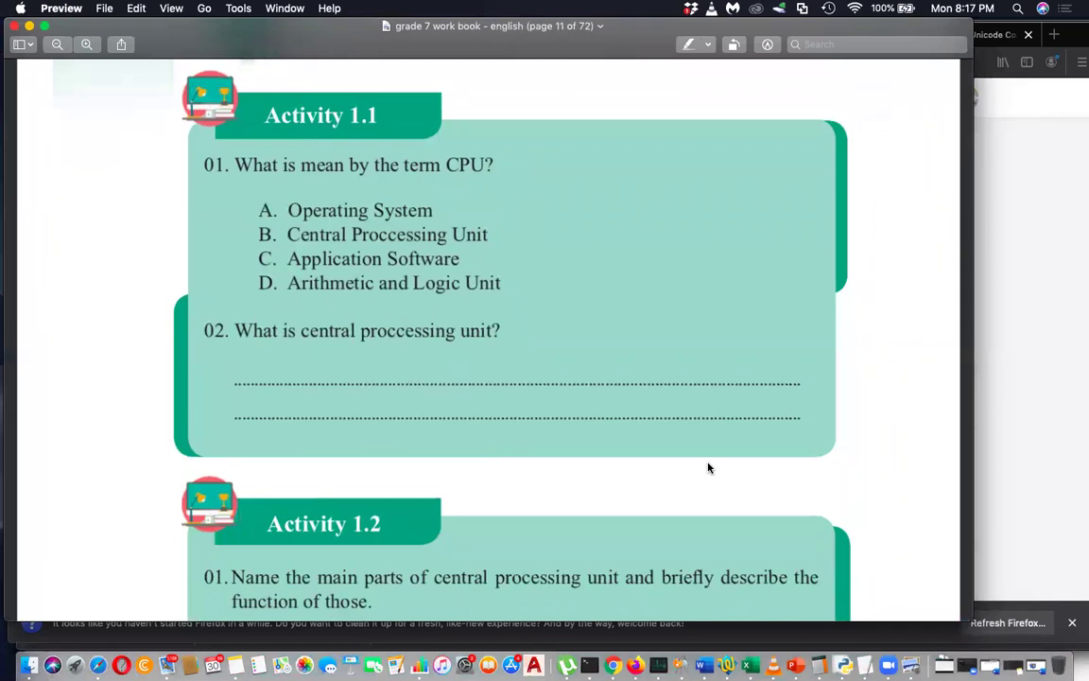
scroll(709, 467, down, 2)
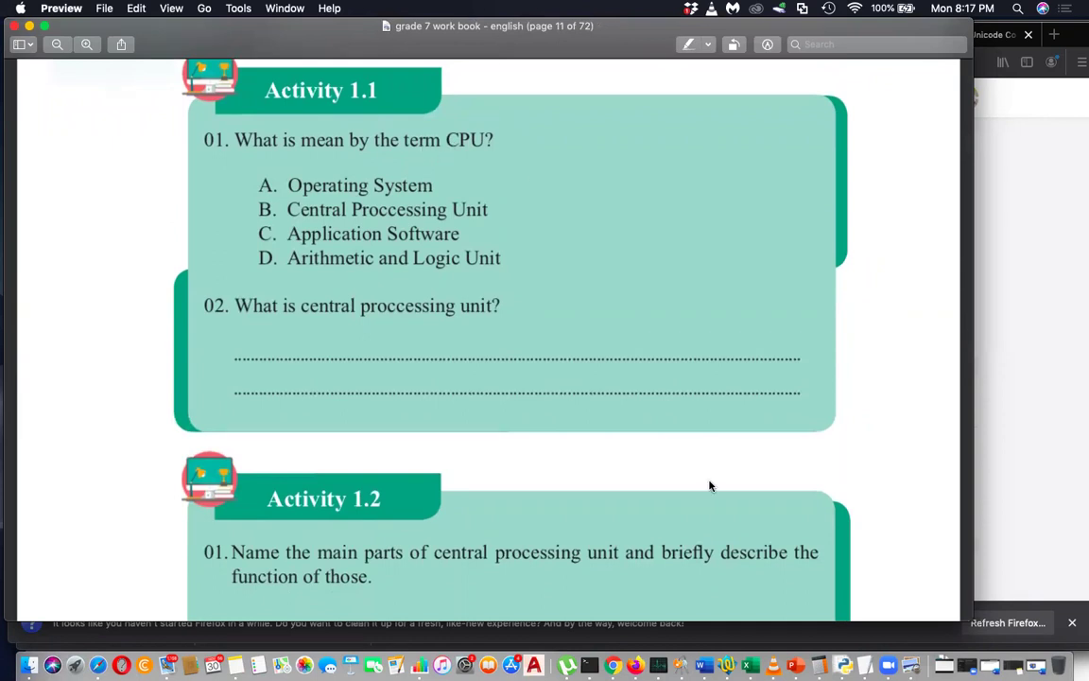
- Bring the Word answers document forward and scroll down through it
click(704, 666)
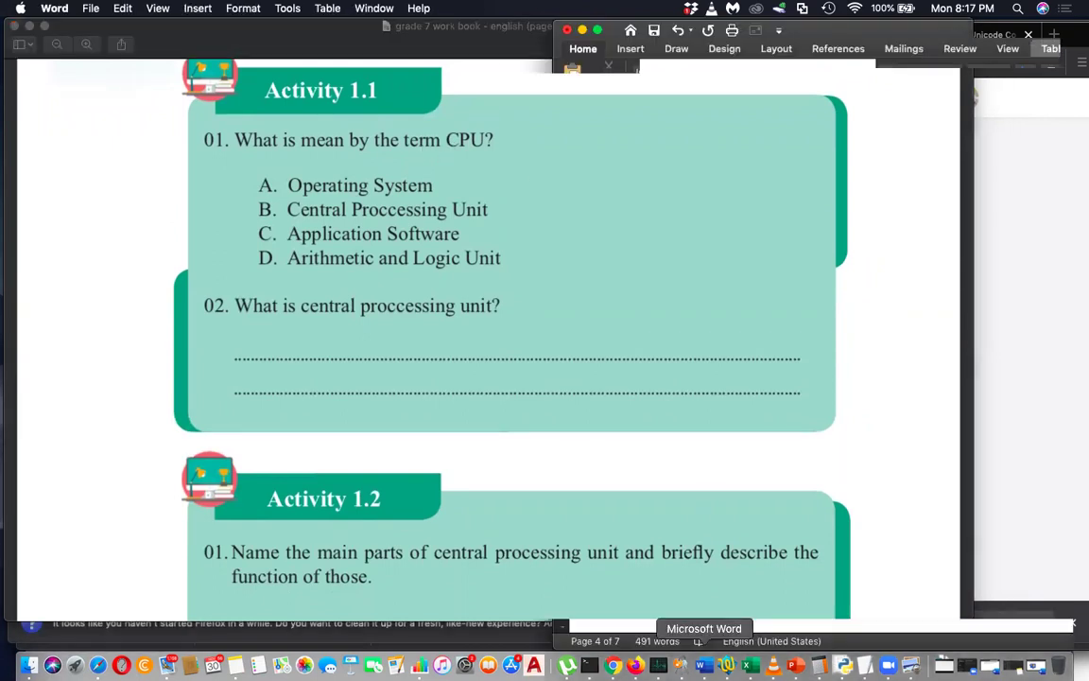
scroll(751, 621, down, 3)
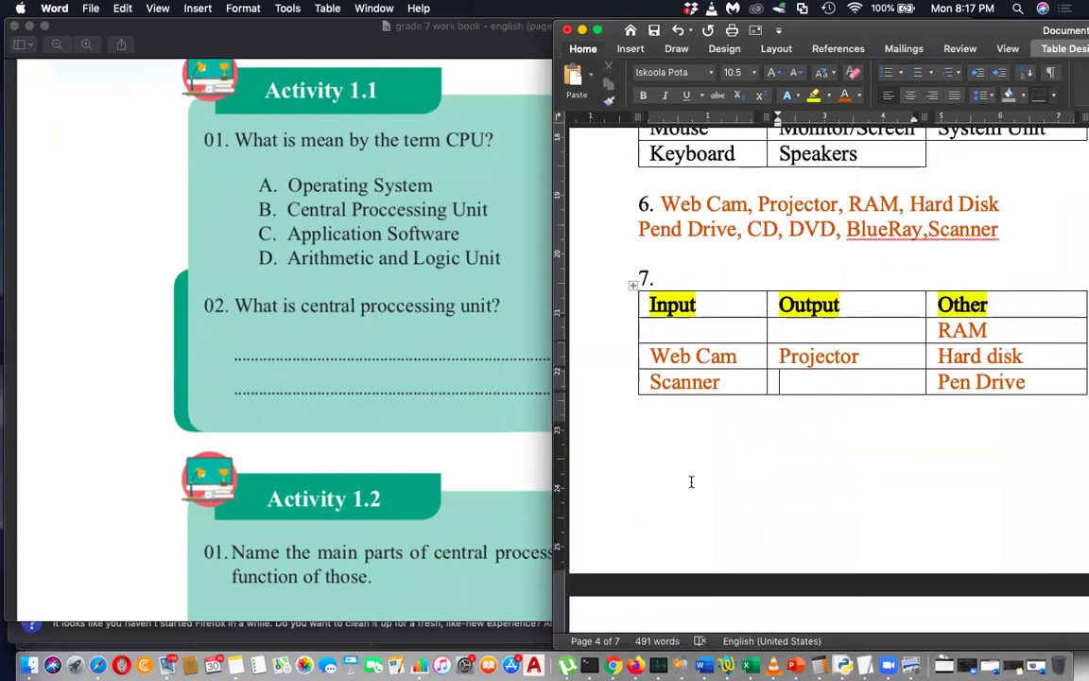
scroll(690, 480, down, 10)
scroll(690, 479, down, 3)
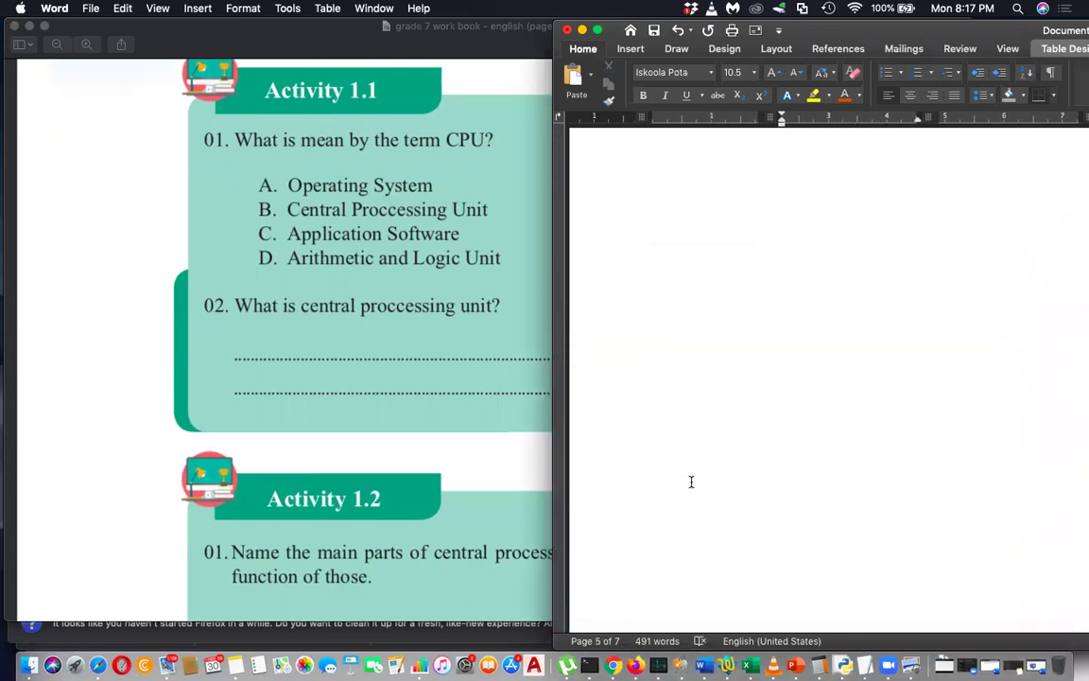